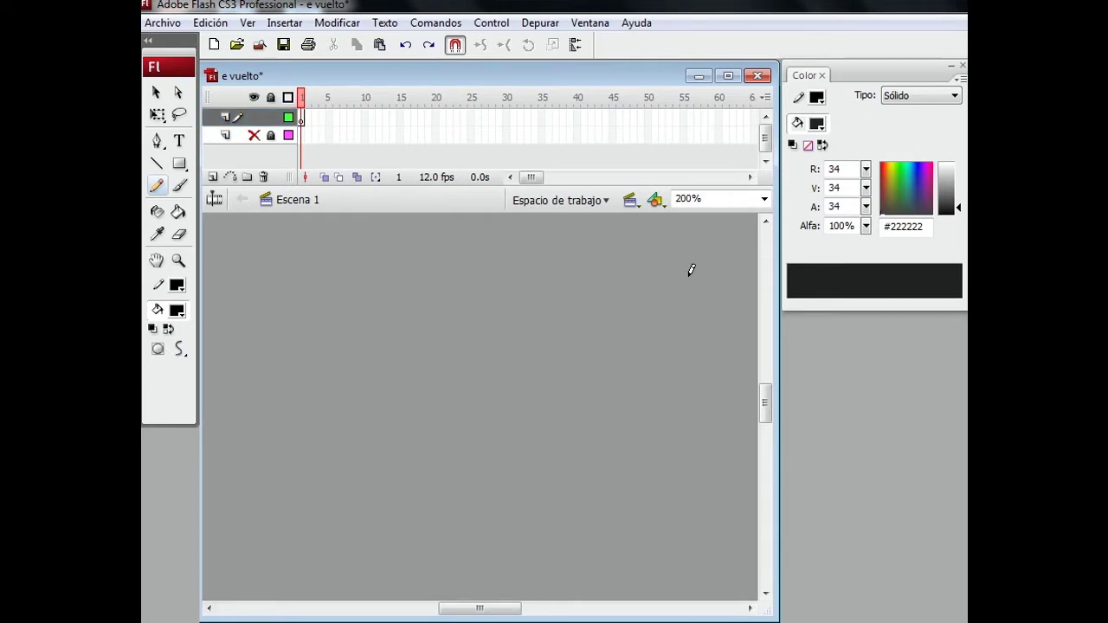
- Draw the left eye's curved outline and lower lid, and add a small solid black circle as its pupil
key(ctrl+z)
mouse_move(429, 398)
mouse_down()
mouse_move(413, 309)
mouse_move(505, 387)
mouse_up()
key(o)
drag(442, 341, 472, 371)
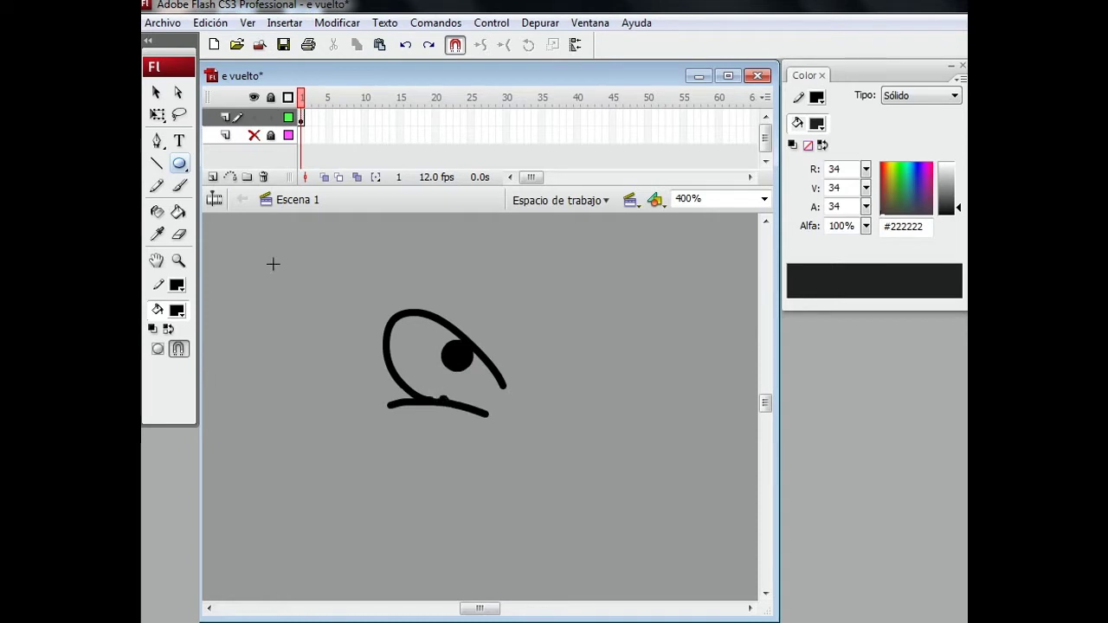
- Add the iris curve, closing corner line and three eyelashes to the left eye, and erase the overshooting line ends
click(158, 184)
drag(421, 395, 425, 309)
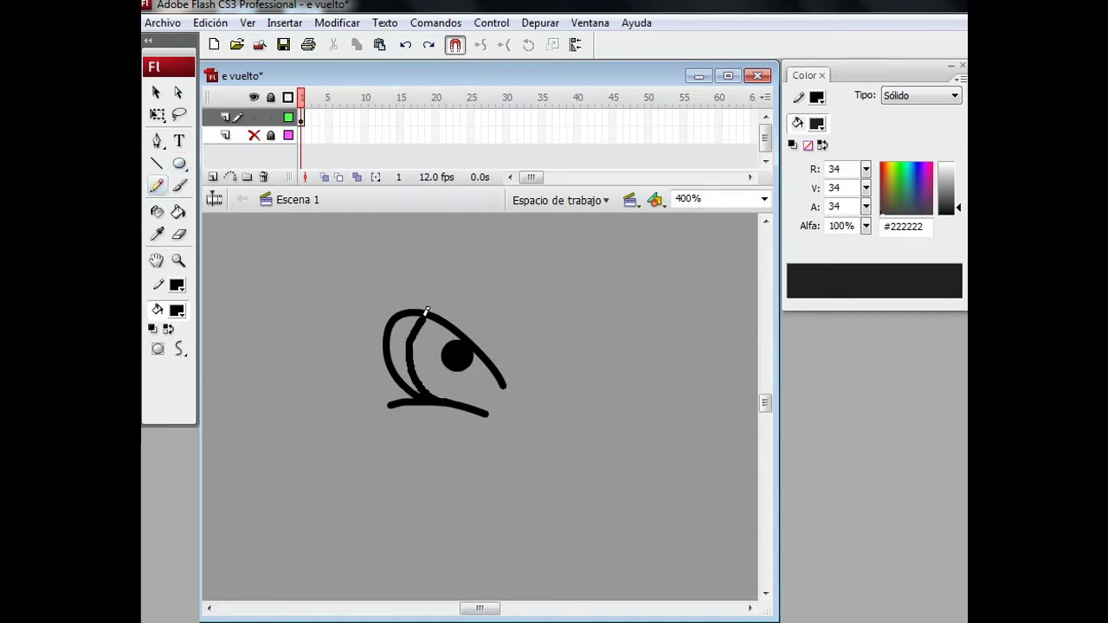
drag(379, 279, 401, 286)
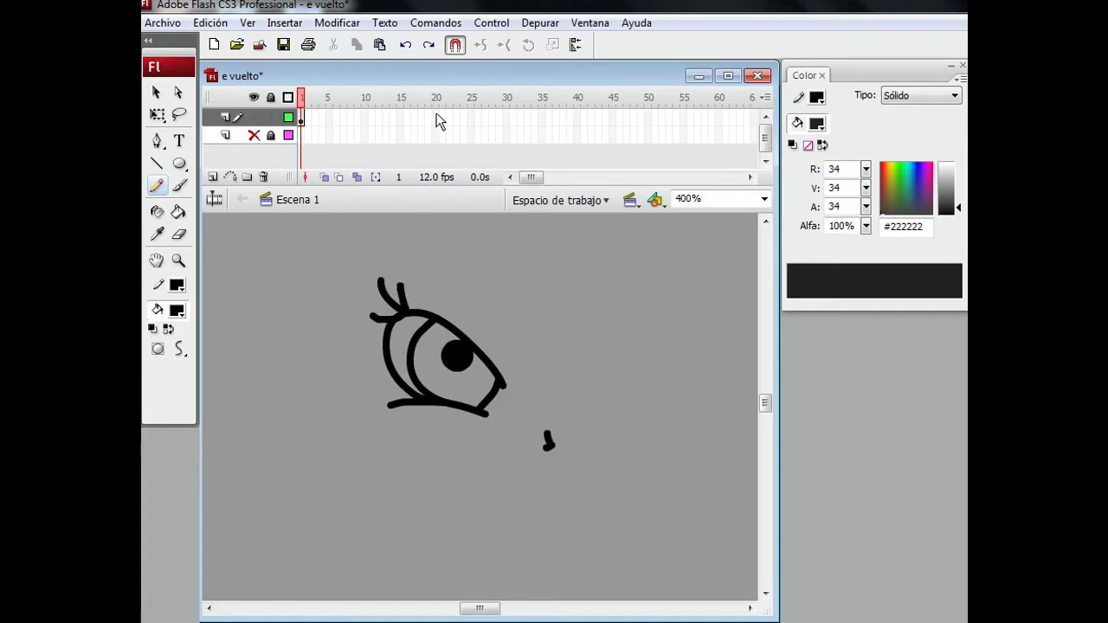
click(179, 234)
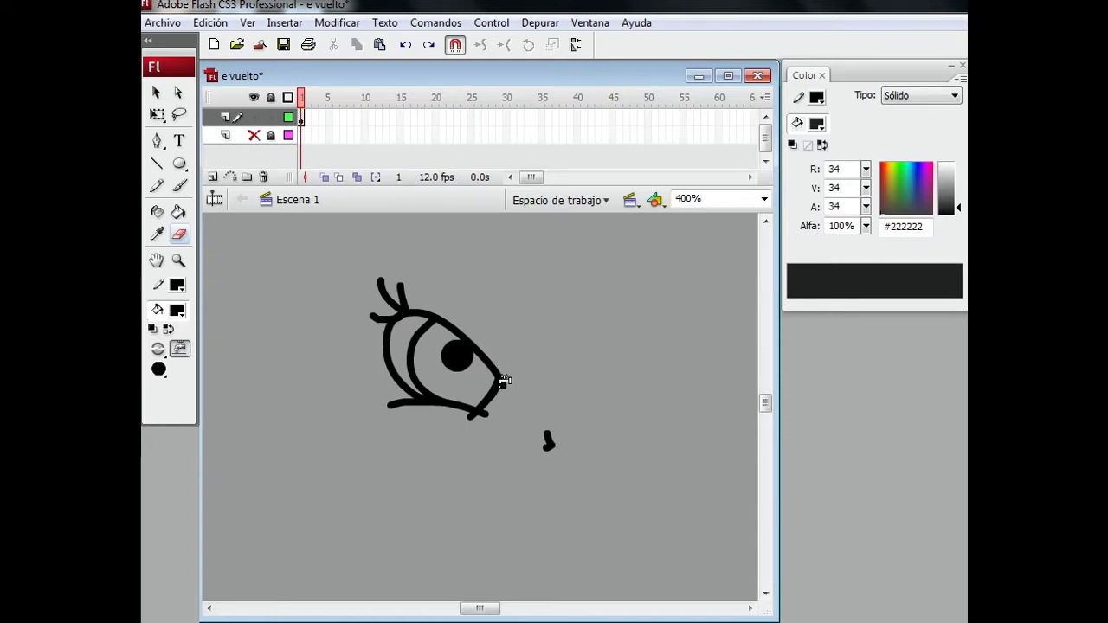
- Draw the mouth with a small fang, and the right eye's lids and outer corner
key(y)
drag(528, 470, 481, 444)
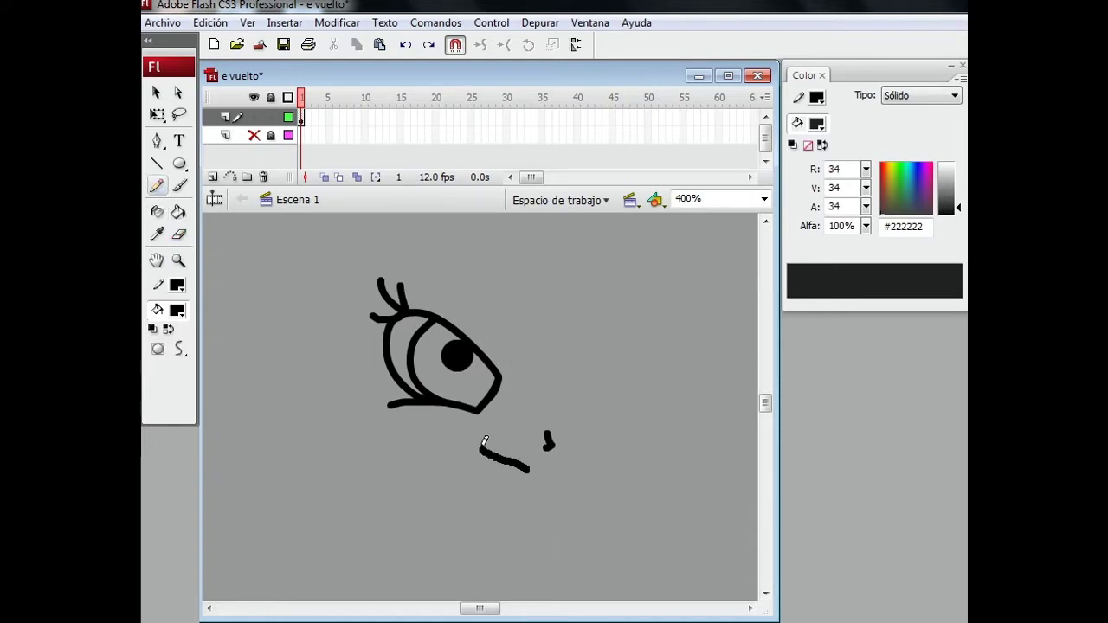
mouse_move(599, 420)
mouse_down()
mouse_move(639, 386)
mouse_move(621, 422)
mouse_up()
key(ctrl+z)
key(ctrl+z)
drag(572, 389, 646, 384)
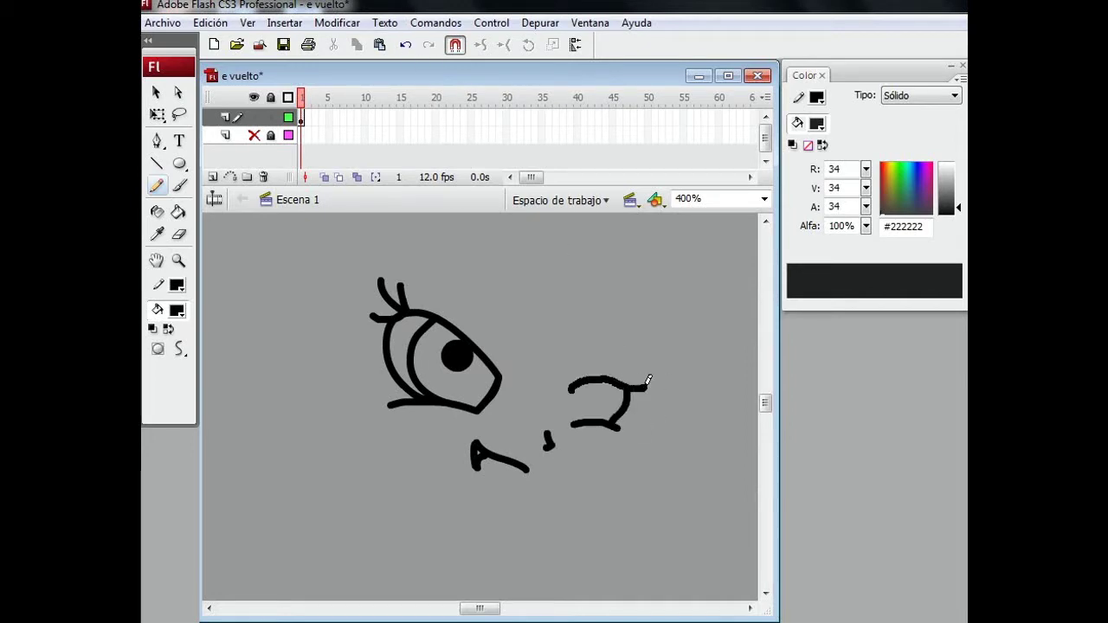
- Give the right eye a solid black pupil, an iris curve and eyelashes
key(o)
key(y)
drag(611, 377, 606, 422)
- Select the whole face drawing with Free Transform and rotate it slightly counterclockwise
key(q)
drag(317, 234, 684, 566)
mouse_move(647, 278)
mouse_down()
mouse_move(646, 268)
mouse_move(685, 272)
mouse_move(713, 257)
mouse_up()
key(ctrl+z)
key(y)
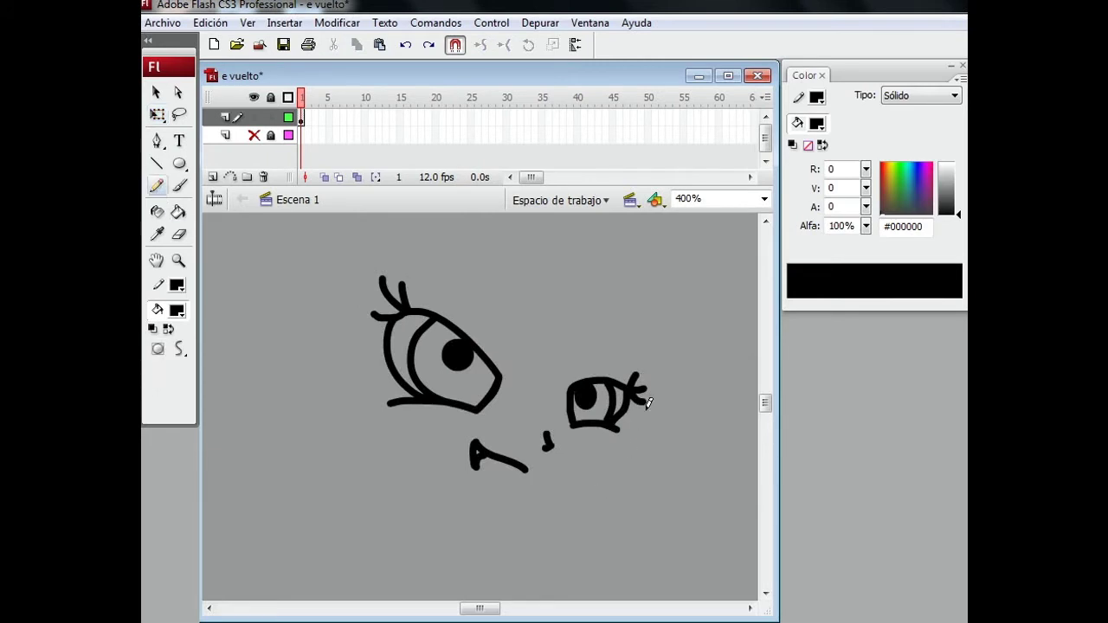
- Draw a jawline curving from beside the right eye down to the chin
drag(647, 393, 546, 491)
click(405, 44)
click(405, 44)
key(ctrl+shift+a)
drag(650, 374, 544, 495)
mouse_move(349, 331)
mouse_down()
mouse_move(372, 422)
mouse_move(456, 482)
mouse_up()
click(405, 44)
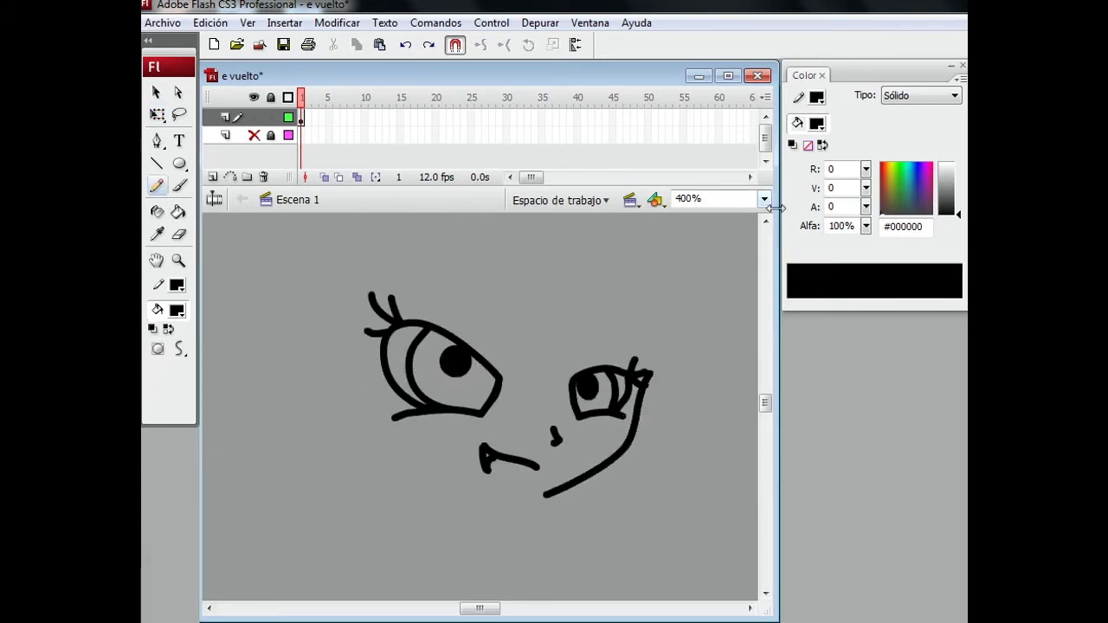
- Select all the face lines at 100% view, enlarge them slightly and move them up on the stage
click(764, 198)
click(701, 275)
key(q)
key(ctrl+a)
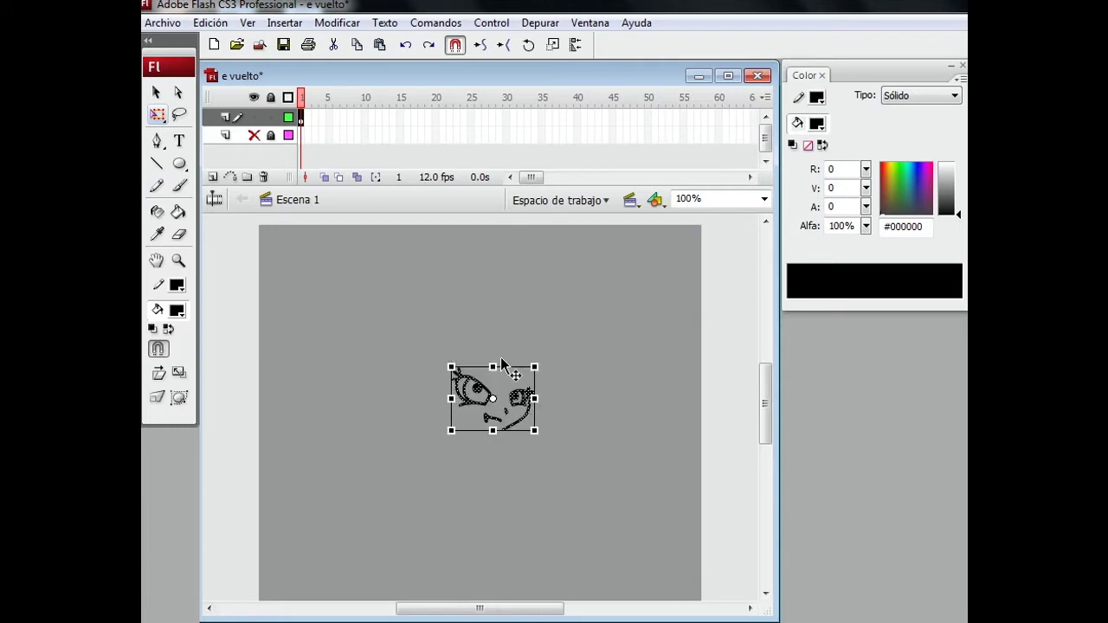
key(ctrl+shift+a)
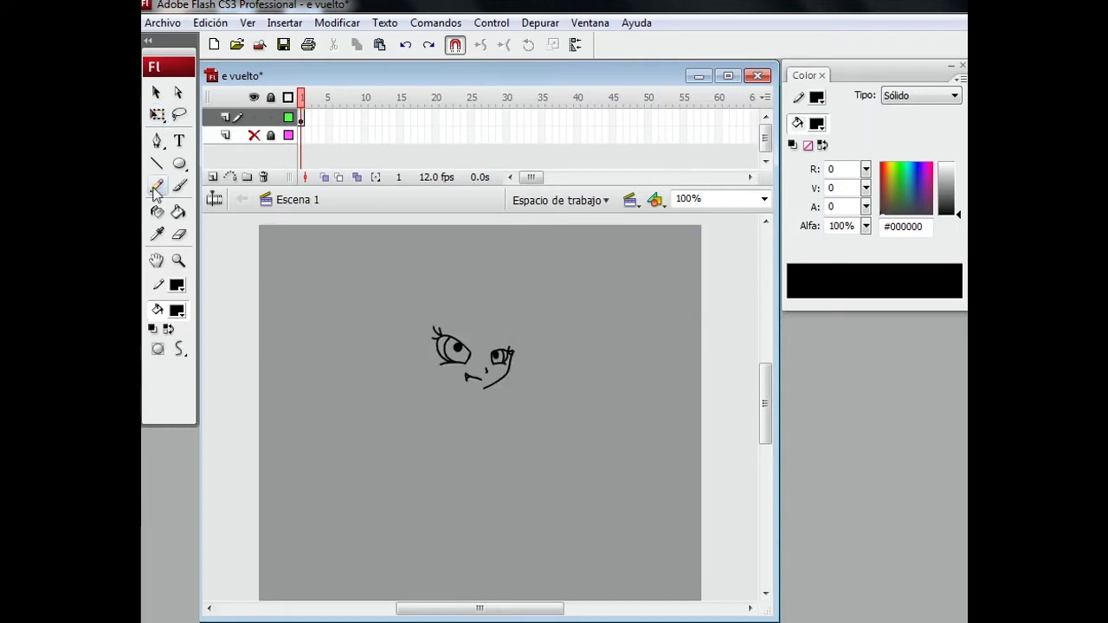
- Erase the jawline below the right eye, keeping the eyes, nose and mouth
click(765, 198)
click(717, 305)
scroll(717, 303, up, 3)
key(e)
click(611, 311)
click(764, 199)
click(717, 290)
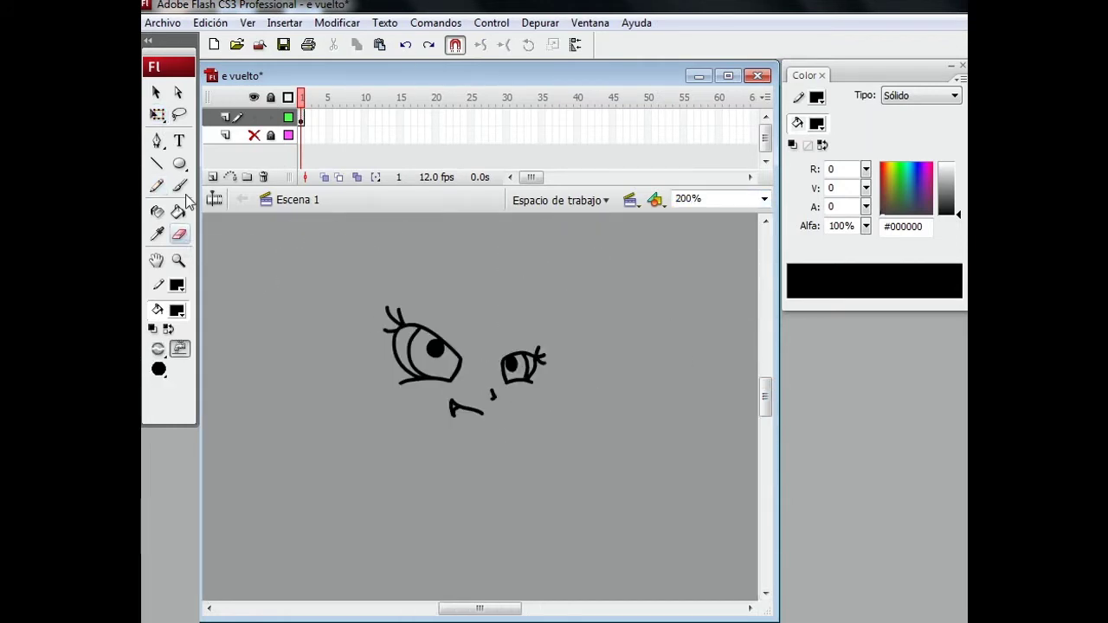
- Try to redraw the jawline as a smooth curve from the right eye's lashes to the chin
key(y)
drag(534, 400, 512, 428)
key(ctrl+z)
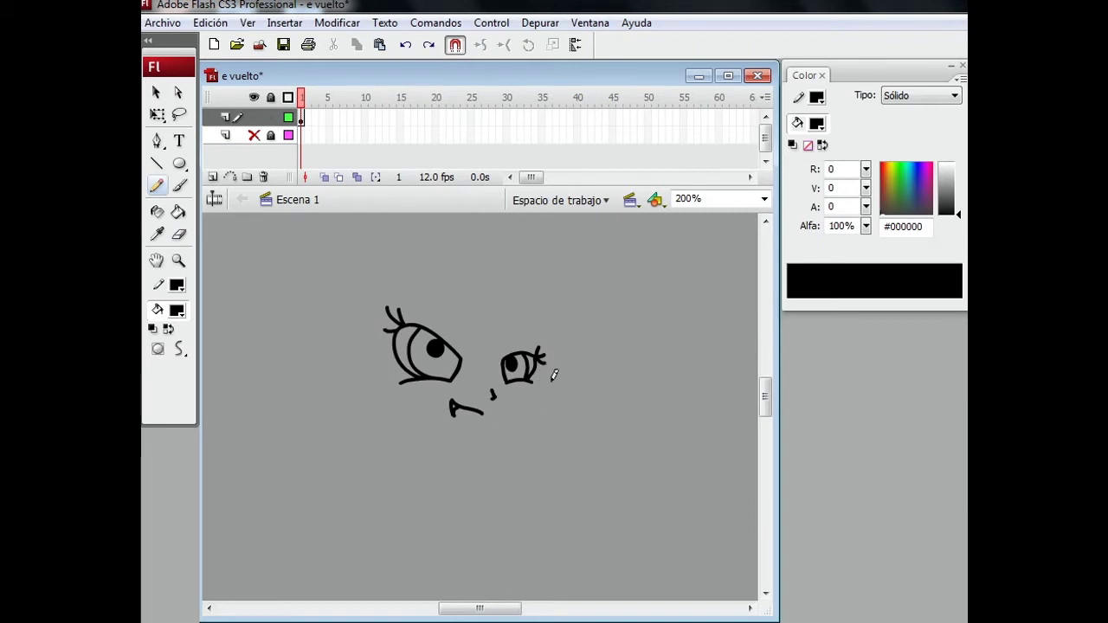
key(ctrl+z)
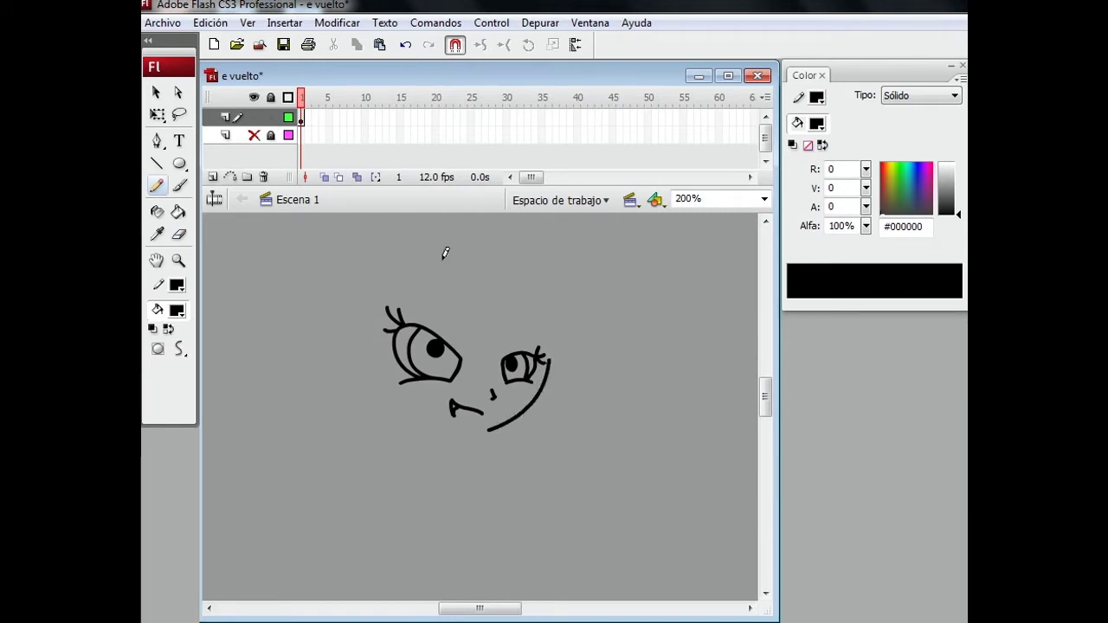
key(ctrl+z)
- Draw the cheeks and rounded chin around the face, with the fringe meeting in a point above the eyes
click(764, 198)
click(710, 289)
mouse_move(621, 308)
mouse_down()
mouse_move(571, 421)
mouse_move(478, 462)
mouse_up()
drag(481, 609, 474, 608)
mouse_move(353, 270)
mouse_down()
mouse_move(423, 412)
mouse_move(561, 458)
mouse_up()
key(ctrl+z)
mouse_move(342, 251)
mouse_down()
mouse_move(395, 396)
mouse_move(499, 451)
mouse_up()
mouse_move(577, 448)
mouse_down()
mouse_move(522, 461)
mouse_move(575, 450)
mouse_up()
- Erase the eyelashes and stray line ends that stick out beyond the face outline
click(179, 234)
key(y)
key(ctrl+z)
key(ctrl+minus)
- Check the girl's reference picture in Windows Photo Viewer and draw the outer left and right sides of the hair
key(alt+Tab)
click(772, 19)
key(alt+Tab)
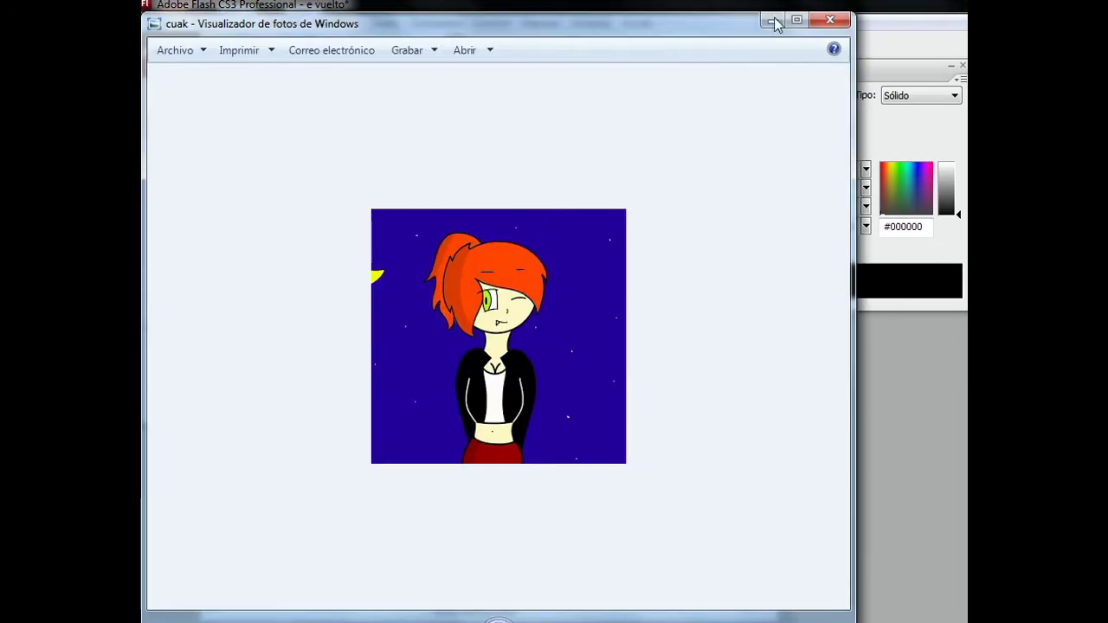
key(alt+Tab)
drag(594, 241, 618, 346)
mouse_move(554, 418)
mouse_down()
mouse_move(522, 286)
mouse_move(459, 437)
mouse_move(413, 251)
mouse_up()
key(alt+Tab)
click(770, 21)
click(179, 233)
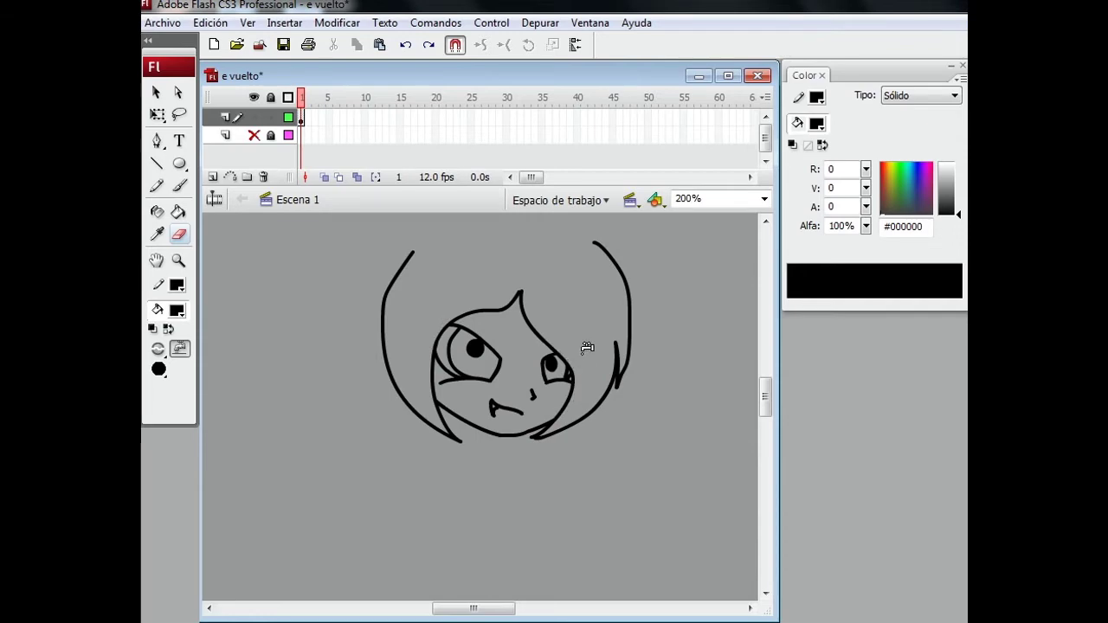
scroll(587, 348, up, 3)
- Try to draw the tufted crown of the hair while comparing it with the reference picture
key(y)
key(alt+Tab)
key(alt+Tab)
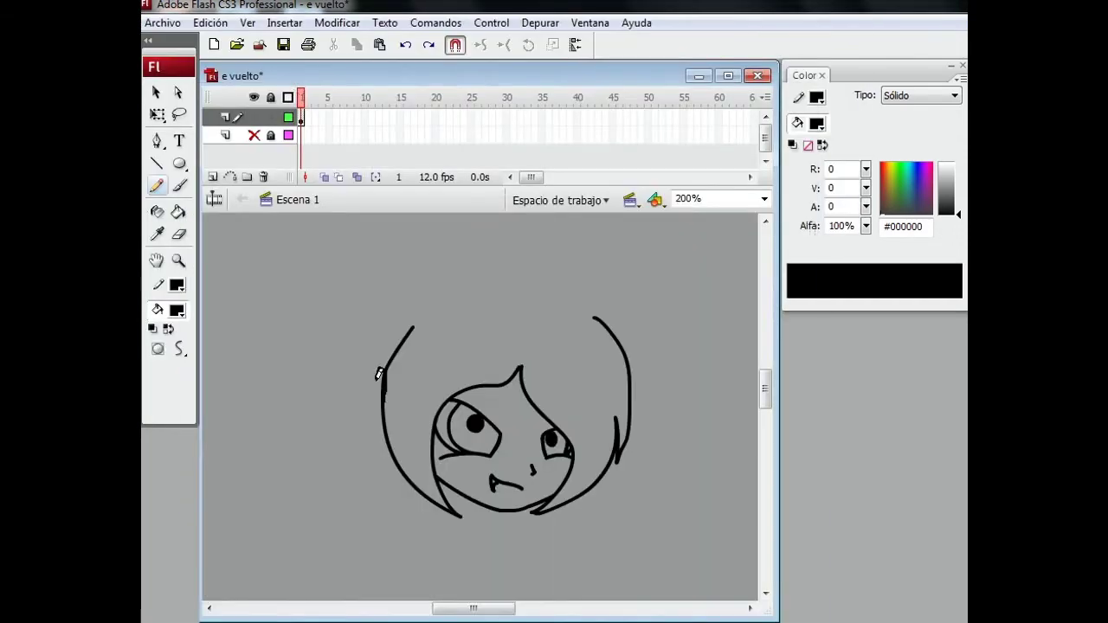
key(alt+Tab)
click(769, 20)
key(ctrl+z)
key(alt+Tab)
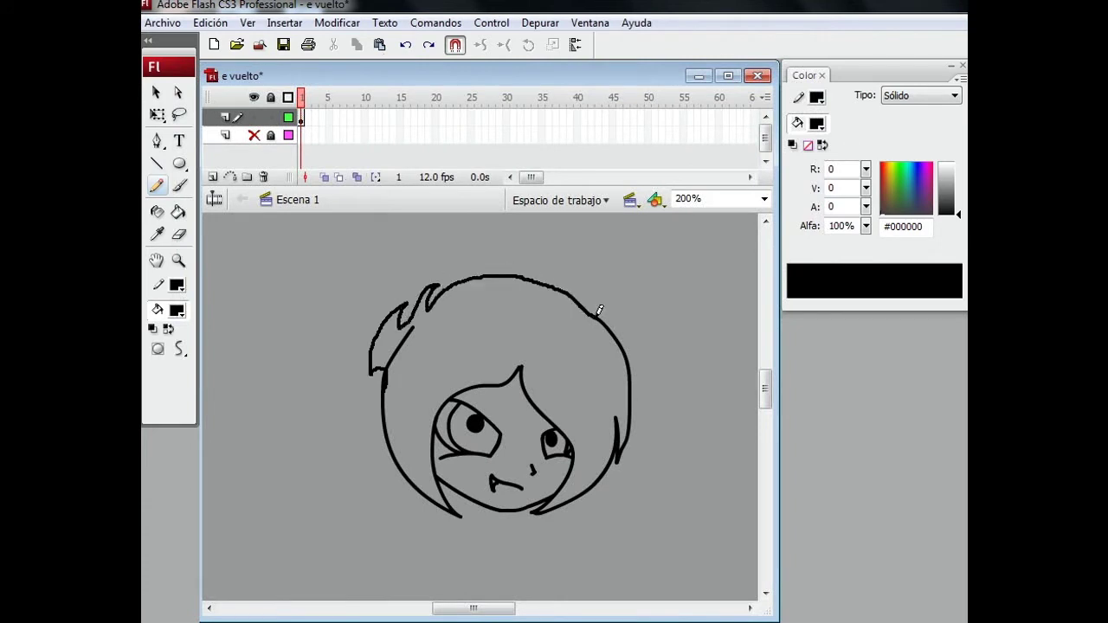
key(alt+Tab)
key(ctrl+z)
- Draw the crown of the hair with pointed tufts on its left side, and erase the overlapping line ends
mouse_move(413, 302)
mouse_down()
mouse_move(462, 278)
mouse_move(599, 318)
mouse_up()
key(e)
drag(472, 284, 606, 318)
key(y)
key(e)
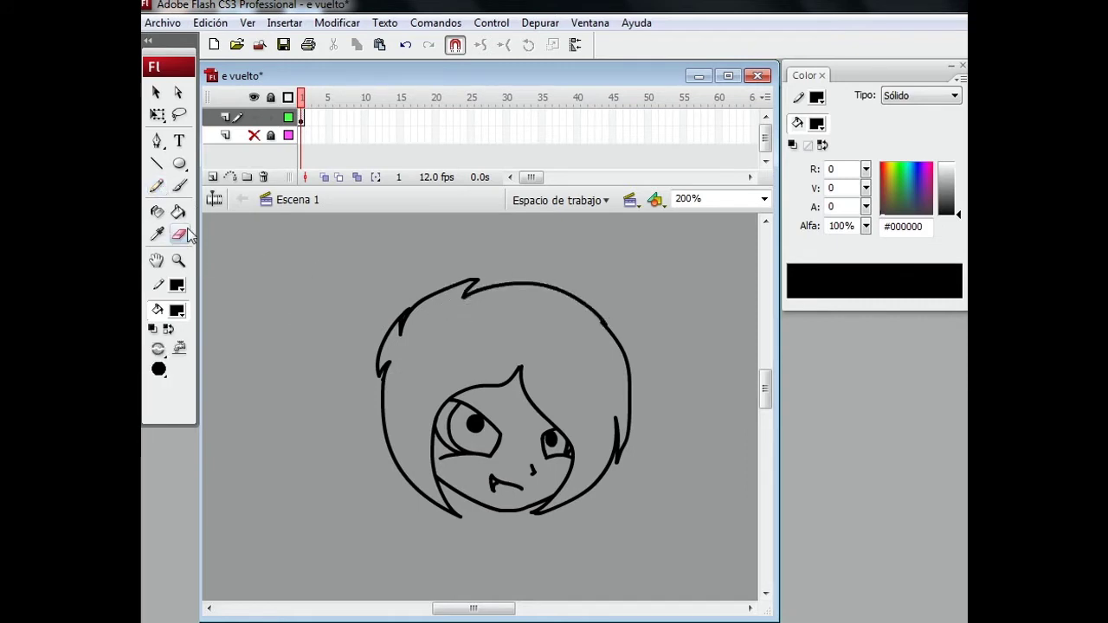
- Check the reference picture and draw the ponytail with spiky ends behind the left side of the head
drag(766, 385, 767, 411)
key(alt+Tab)
click(777, 21)
key(y)
mouse_move(486, 270)
mouse_down()
mouse_move(374, 236)
mouse_move(395, 269)
mouse_up()
mouse_move(333, 292)
mouse_down()
mouse_move(333, 401)
mouse_move(372, 438)
mouse_move(400, 405)
mouse_up()
- Draw the two neck lines below the chin, redoing the left one until it fits
scroll(764, 206, down, 1)
drag(767, 394, 767, 407)
drag(536, 318, 571, 420)
drag(474, 294, 470, 408)
click(405, 44)
drag(480, 305, 494, 405)
key(ctrl+z)
drag(489, 308, 485, 433)
- Check the reference picture and draw the torso's right side curving from the bust into the waist
key(ctrl+minus)
key(alt+Tab)
click(772, 19)
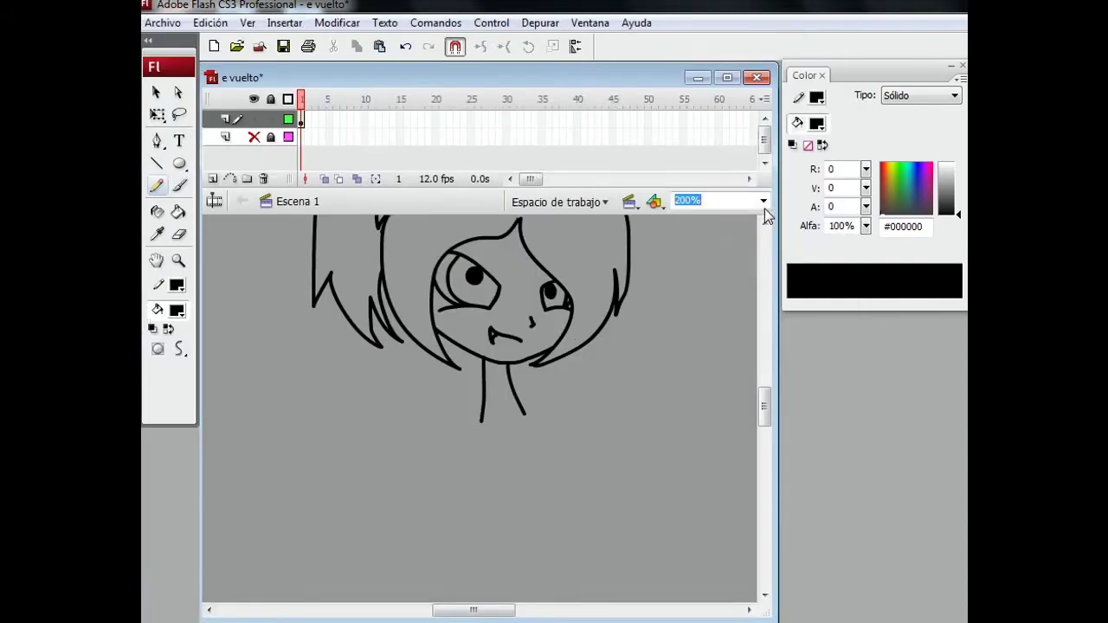
click(763, 200)
click(693, 270)
drag(765, 408, 764, 415)
drag(629, 308, 651, 341)
click(405, 44)
mouse_move(616, 305)
mouse_down()
mouse_move(651, 382)
mouse_move(619, 445)
mouse_up()
- Draw the torso's left side, flared hips and curved lower edge, and erase the overshooting line at the corner
mouse_move(483, 332)
mouse_down()
mouse_move(527, 445)
mouse_move(495, 369)
mouse_move(525, 443)
mouse_move(469, 551)
mouse_up()
click(405, 45)
key(ctrl+minus)
mouse_move(549, 426)
mouse_down()
mouse_move(575, 529)
mouse_move(471, 545)
mouse_up()
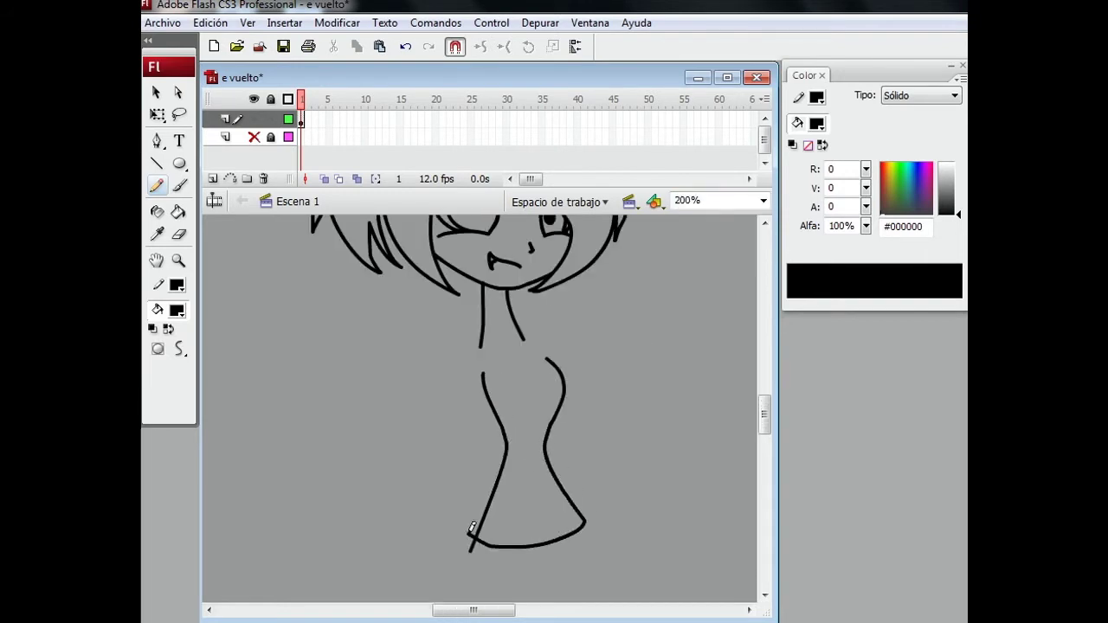
click(179, 233)
key(y)
- Compare the torso with the reference picture and draw the shirt's lower edge across the waist
mouse_move(763, 416)
mouse_down()
mouse_move(763, 400)
mouse_move(763, 421)
mouse_up()
key(alt+Tab)
click(768, 12)
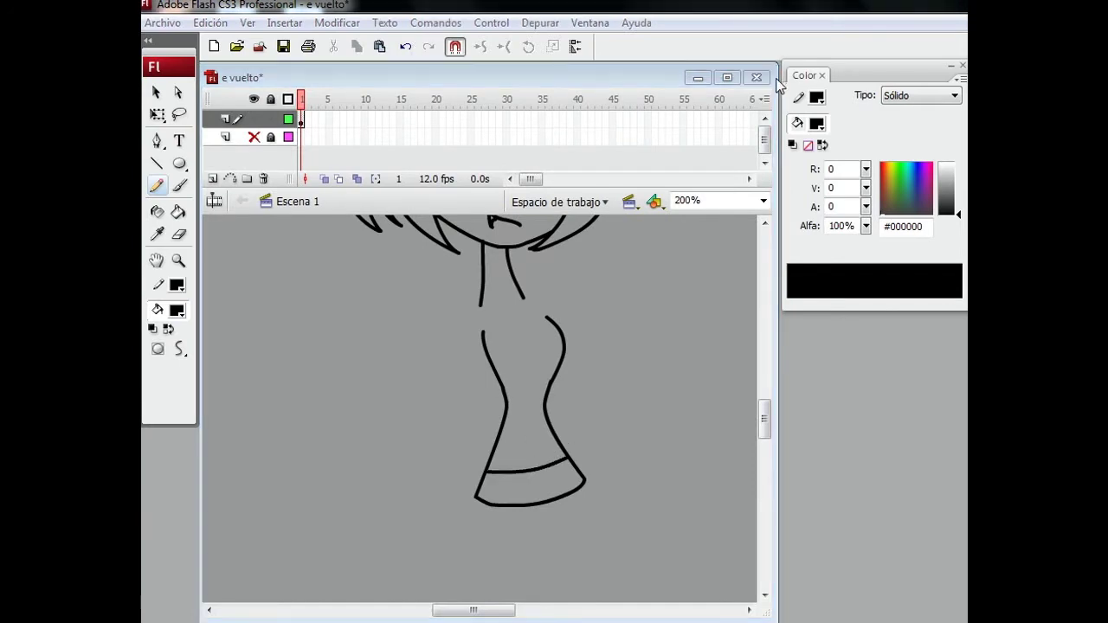
key(alt+Tab)
click(769, 15)
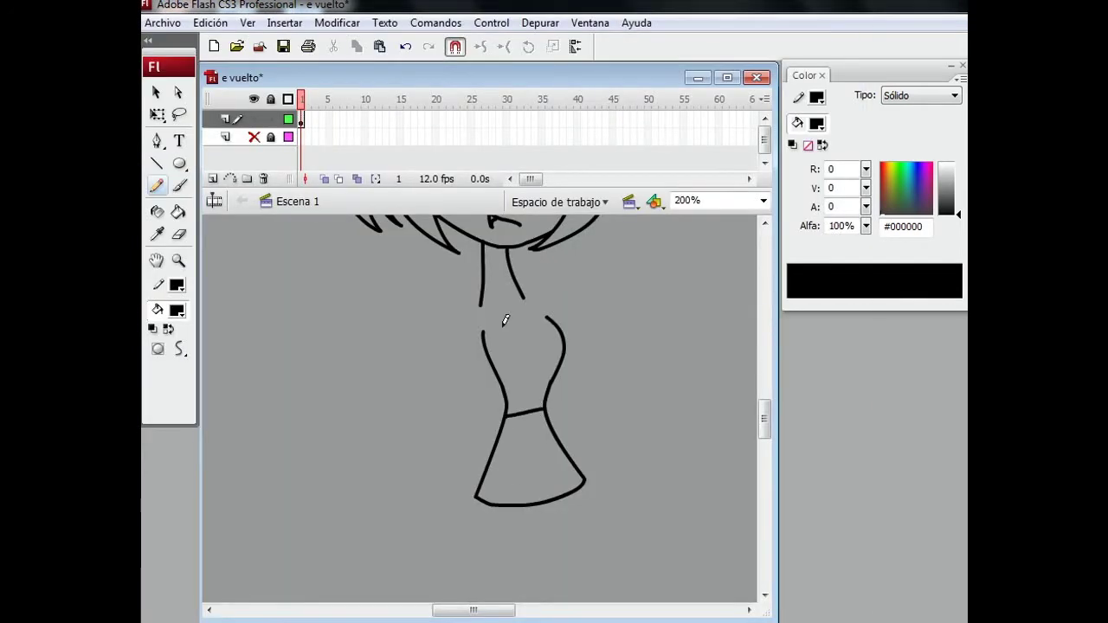
- Draw the jacket's left half with a bent arm and hand on the hip, and erase the torso lines underneath
drag(764, 416, 764, 410)
mouse_move(498, 302)
mouse_down()
mouse_move(522, 425)
mouse_move(479, 454)
mouse_move(492, 391)
mouse_move(471, 333)
mouse_move(398, 389)
mouse_move(467, 563)
mouse_move(479, 512)
mouse_move(410, 419)
mouse_move(458, 388)
mouse_up()
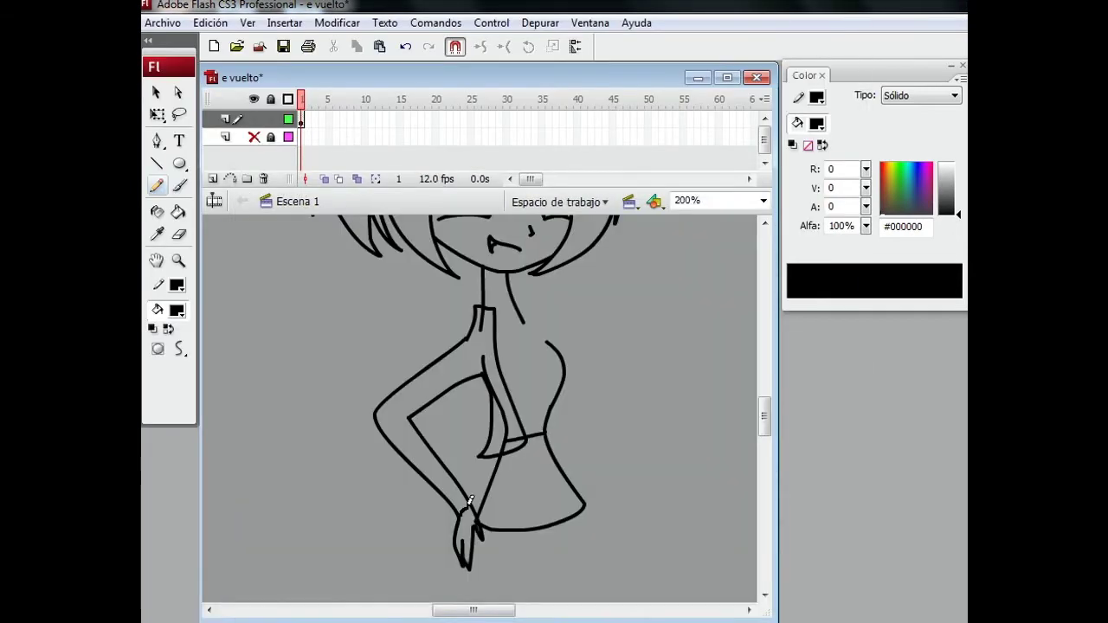
key(e)
drag(485, 316, 517, 430)
drag(489, 368, 492, 457)
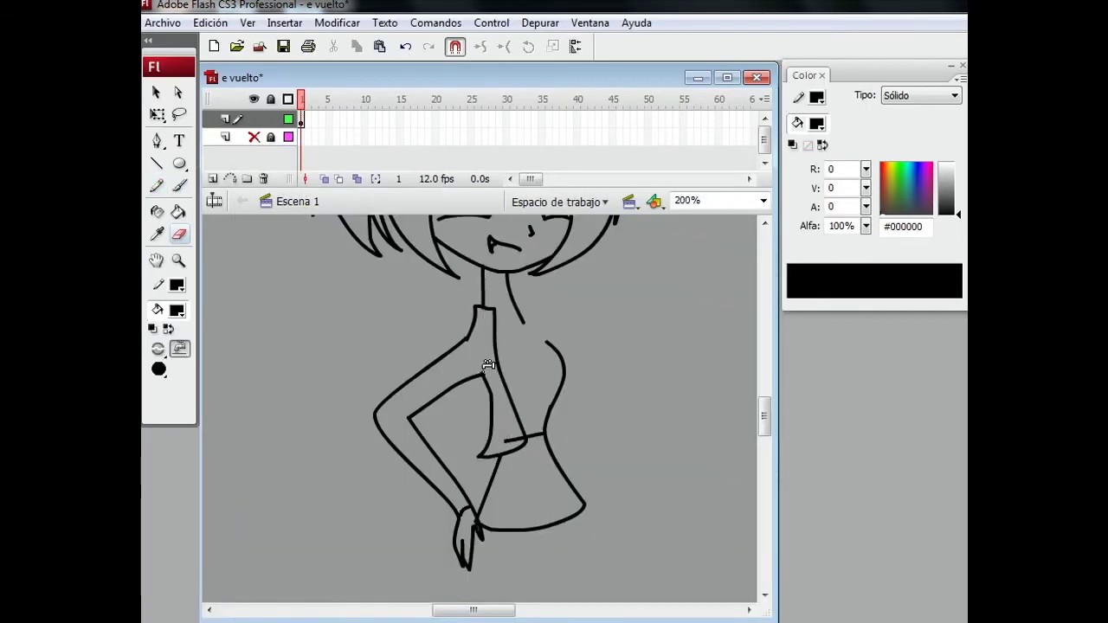
- Draw the shirt's neckline and the jacket's right collar, front edge and shoulder
scroll(536, 389, up, 2)
key(y)
drag(495, 371, 541, 362)
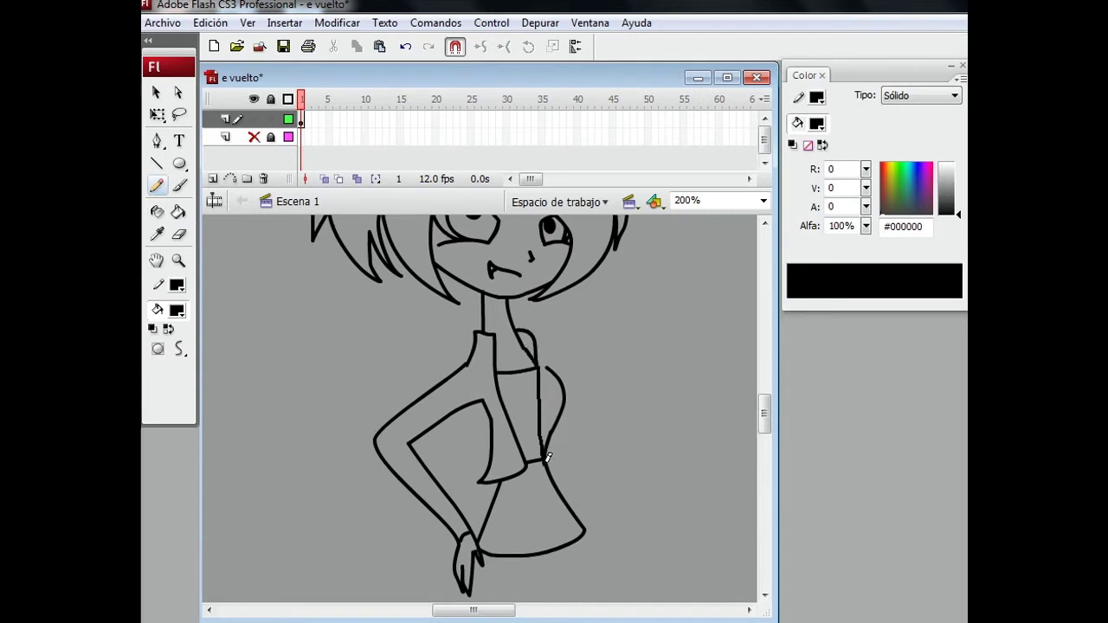
drag(544, 360, 557, 371)
- Draw the right arm hanging down beside the torso and the lower corner of the jacket's right half
drag(563, 413, 602, 527)
key(ctrl+z)
key(ctrl+z)
key(e)
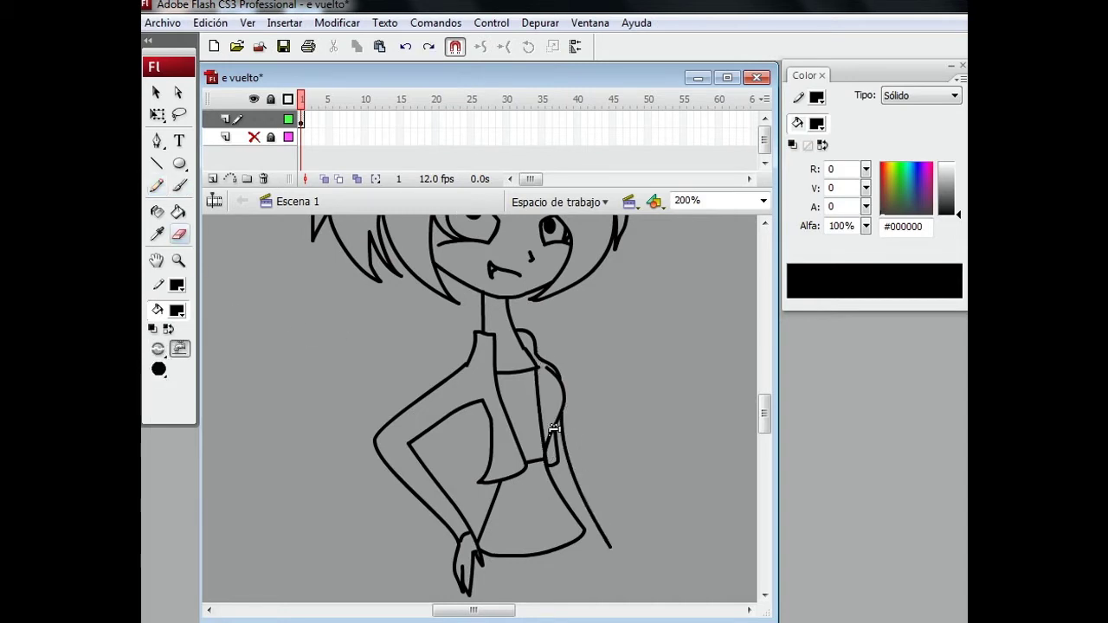
click(402, 46)
- Try several shapes for the skirt's sides and hem below the hips
drag(765, 425, 770, 449)
key(y)
drag(589, 283, 514, 427)
drag(464, 353, 445, 421)
key(ctrl+z)
key(ctrl+z)
drag(589, 282, 545, 440)
click(405, 46)
drag(588, 282, 507, 420)
click(405, 46)
drag(465, 346, 594, 430)
drag(588, 279, 642, 438)
drag(765, 438, 767, 408)
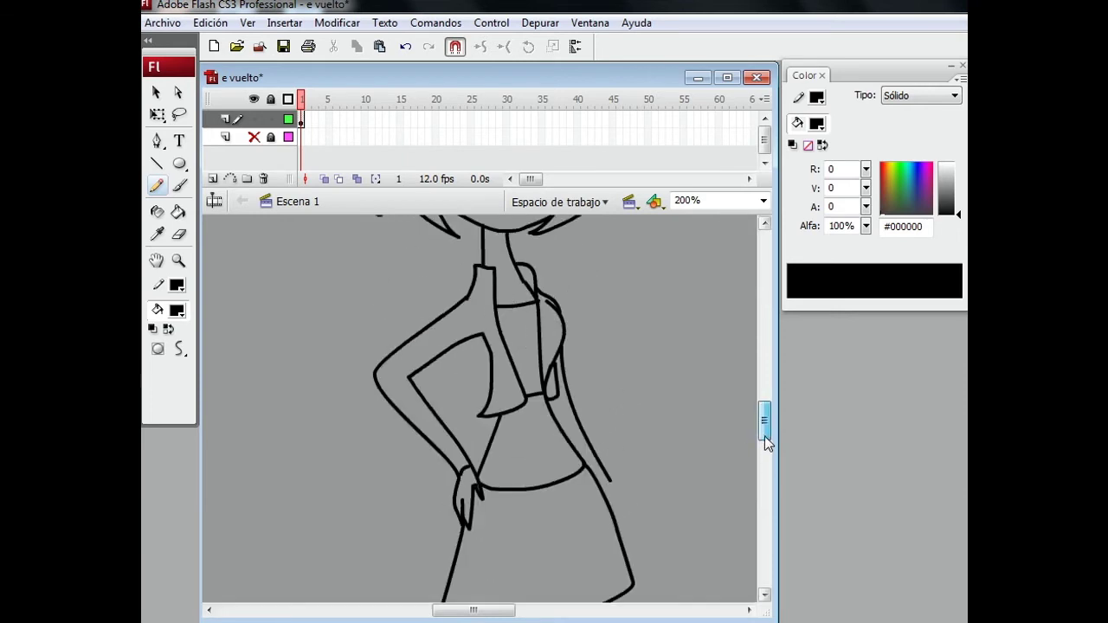
key(ctrl+z)
key(ctrl+z)
- Draw the flared skirt with a curved hem, and add the right hand resting against its side
mouse_move(589, 328)
mouse_down()
mouse_move(530, 472)
mouse_move(613, 369)
mouse_move(461, 471)
mouse_up()
key(ctrl+z)
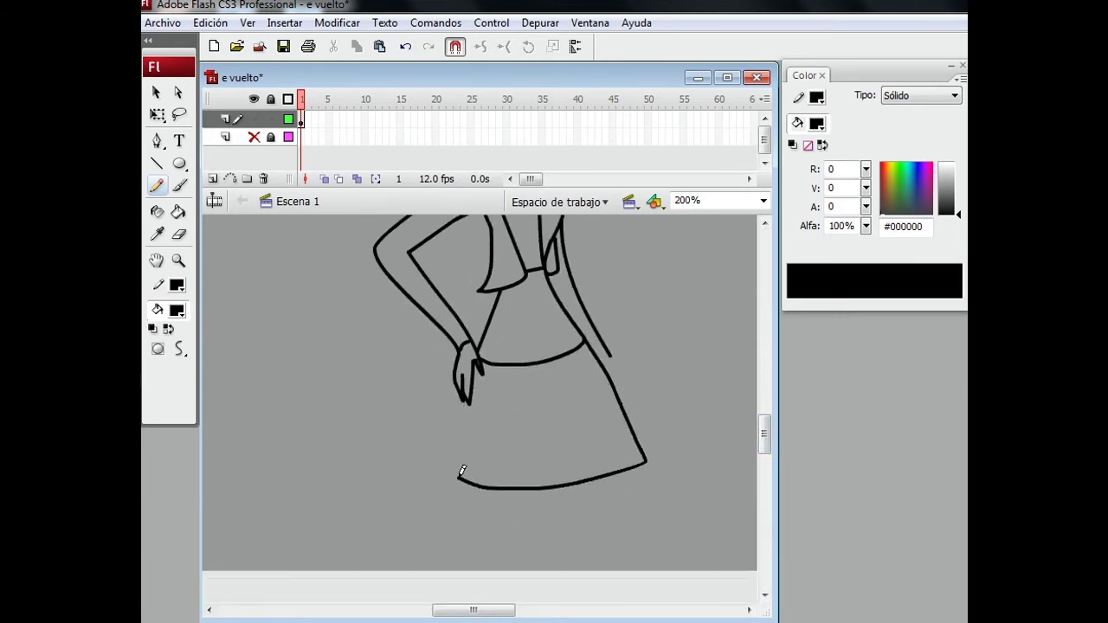
drag(614, 348, 614, 362)
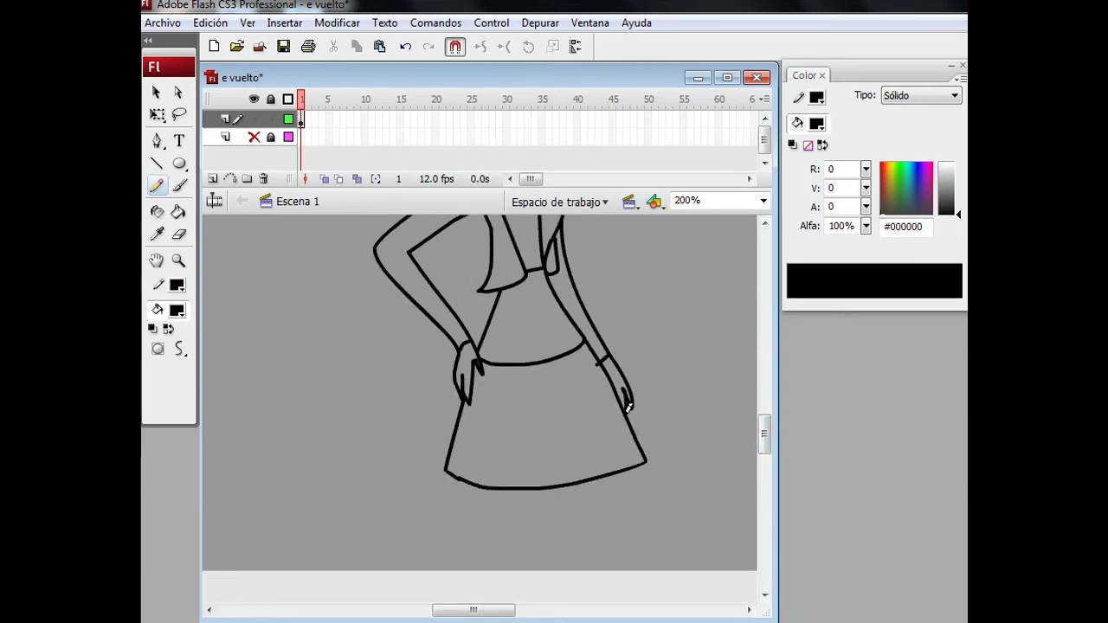
key(e)
- Select the whole figure with Free Transform at 100% view and reposition it on the stage
click(763, 200)
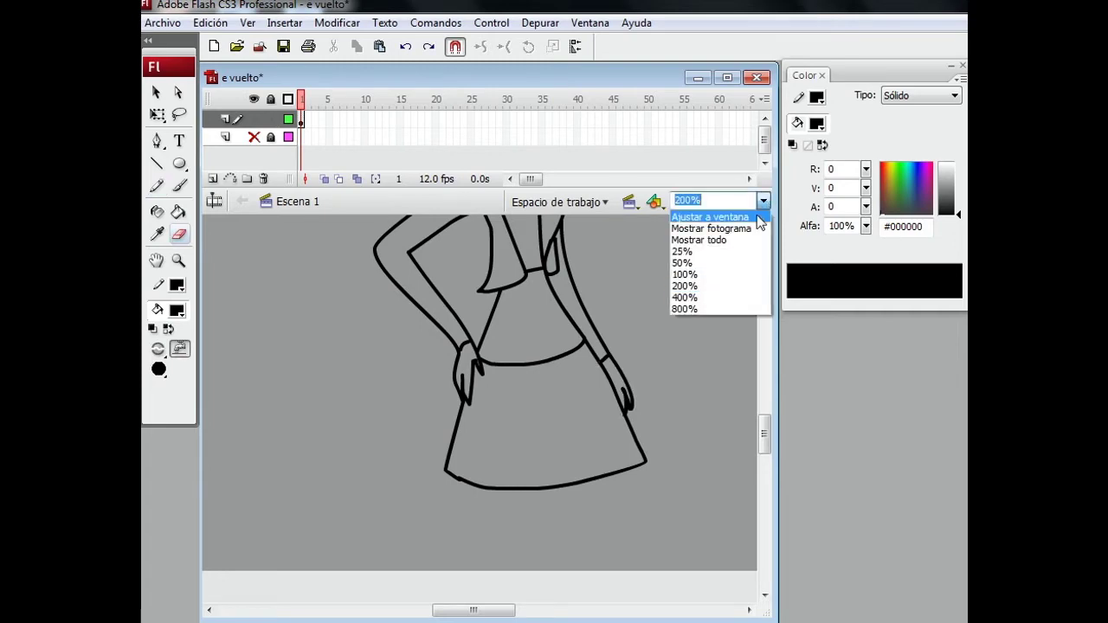
click(719, 274)
scroll(765, 416, up, 1)
key(q)
drag(376, 236, 623, 599)
drag(395, 254, 413, 279)
drag(489, 433, 489, 414)
click(643, 348)
key(ctrl+a)
click(506, 235)
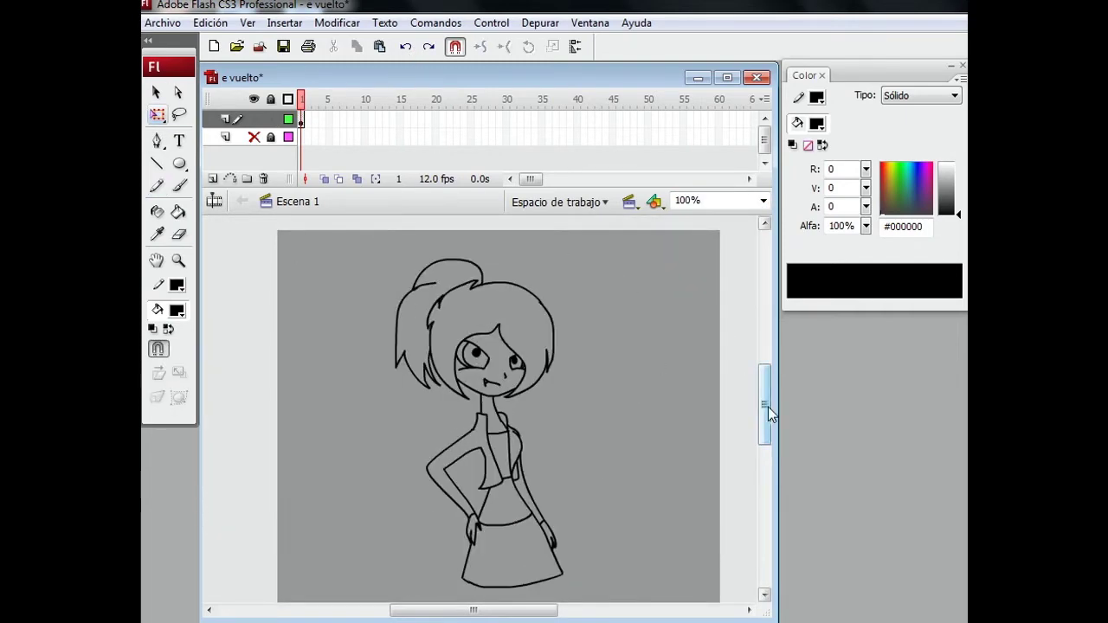
- Draw both outlines of the left thigh and a first right thigh outline below the skirt with the Pencil tool
scroll(768, 406, down, 3)
key(y)
key(ctrl+=)
scroll(768, 433, up, 3)
scroll(766, 408, down, 5)
click(763, 200)
click(719, 274)
key(ctrl+=)
scroll(733, 424, up, 1)
drag(433, 232, 470, 468)
drag(502, 288, 504, 401)
drag(564, 240, 520, 489)
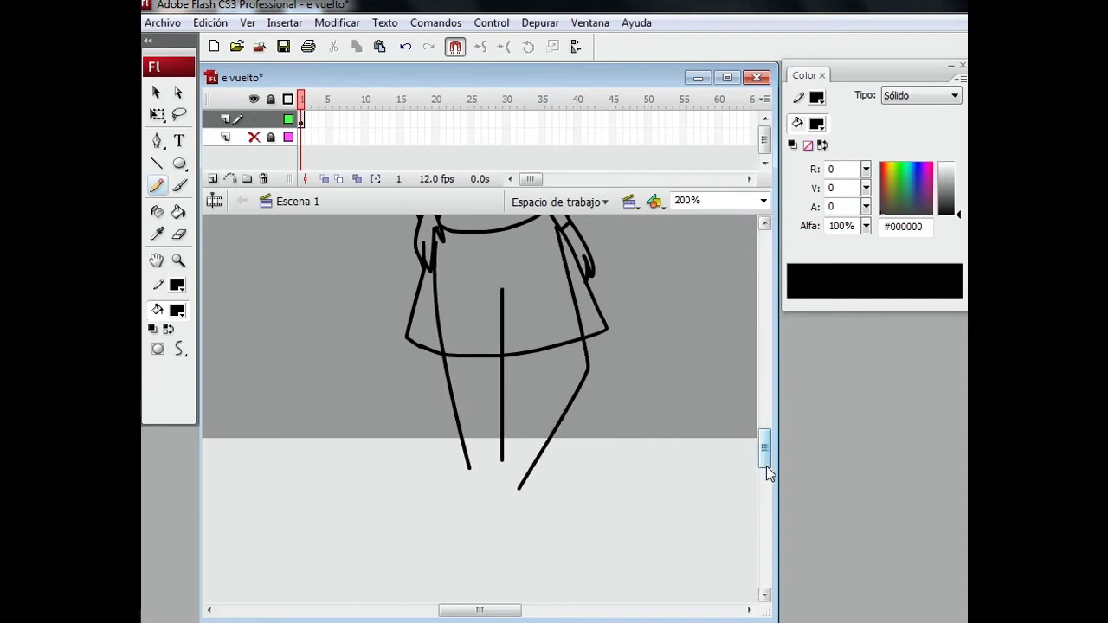
scroll(762, 456, up, 2)
- Retry the right thigh's outlines and erase the leg lines that overlap the skirt
key(ctrl+z)
drag(545, 296, 597, 541)
click(405, 47)
drag(561, 322, 576, 505)
drag(504, 381, 579, 568)
click(405, 46)
click(179, 234)
mouse_move(501, 374)
mouse_down()
mouse_move(526, 416)
mouse_move(561, 298)
mouse_up()
scroll(762, 445, up, 1)
scroll(763, 445, down, 4)
- Draw the outlines of both lower legs with the Pencil tool, from the knees down to the ankles
key(y)
drag(470, 424, 481, 608)
scroll(480, 519, down, 3)
key(ctrl+z)
drag(470, 335, 480, 561)
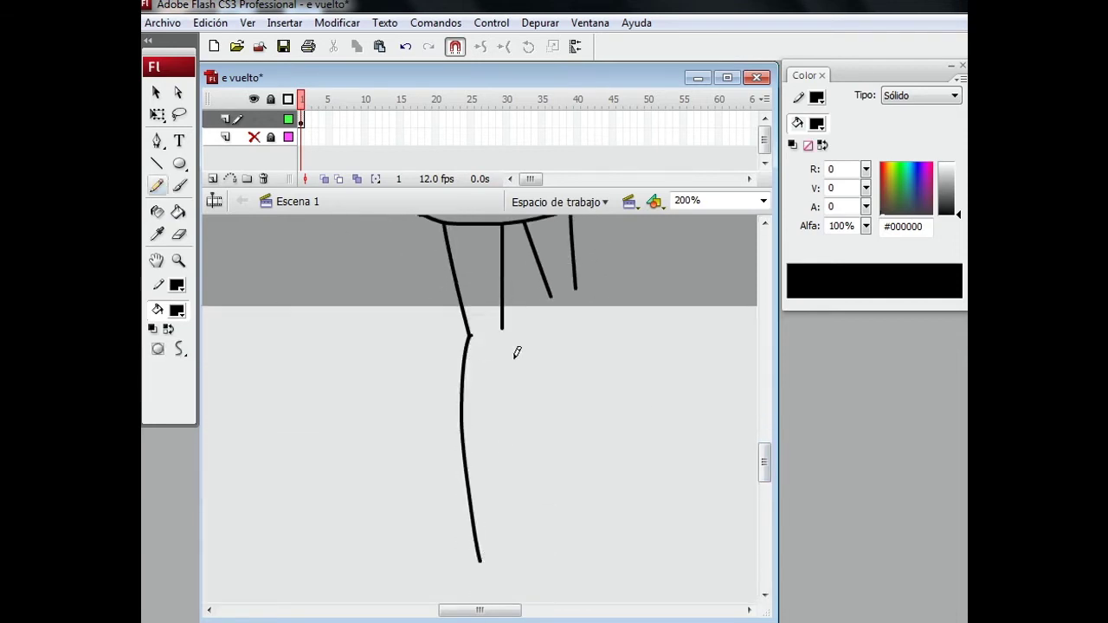
drag(503, 329, 502, 559)
mouse_move(577, 295)
mouse_down()
mouse_move(563, 517)
mouse_move(531, 542)
mouse_up()
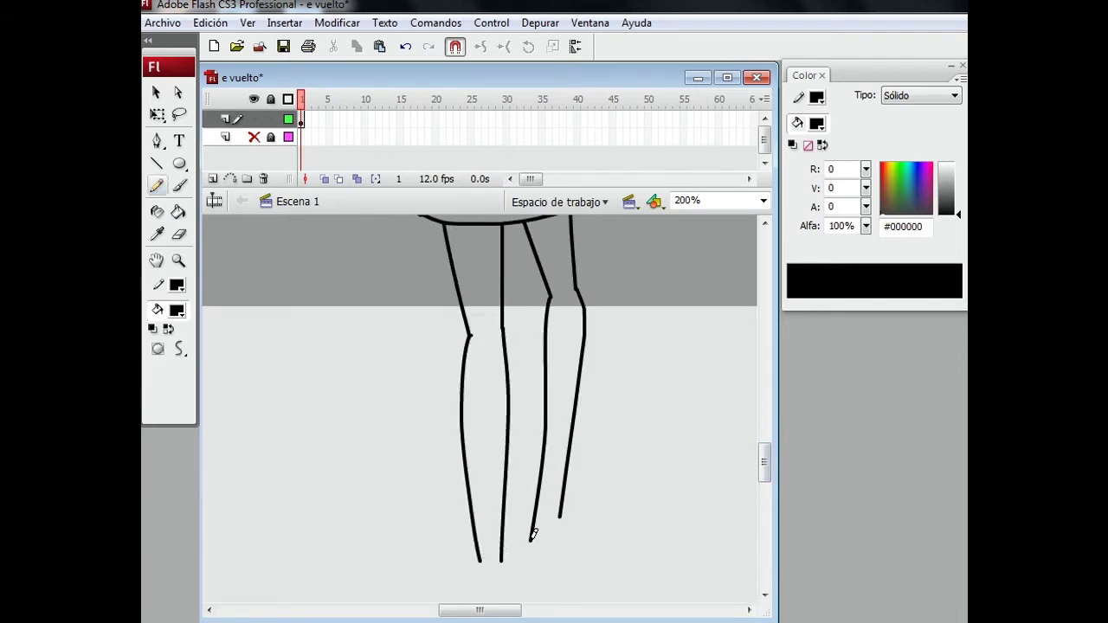
- Remove the right leg's outlines and redraw it bent at the knee, passing behind the left leg
scroll(761, 457, up, 1)
key(ctrl+z)
key(ctrl+z)
key(ctrl+z)
key(ctrl+y)
scroll(764, 470, up, 3)
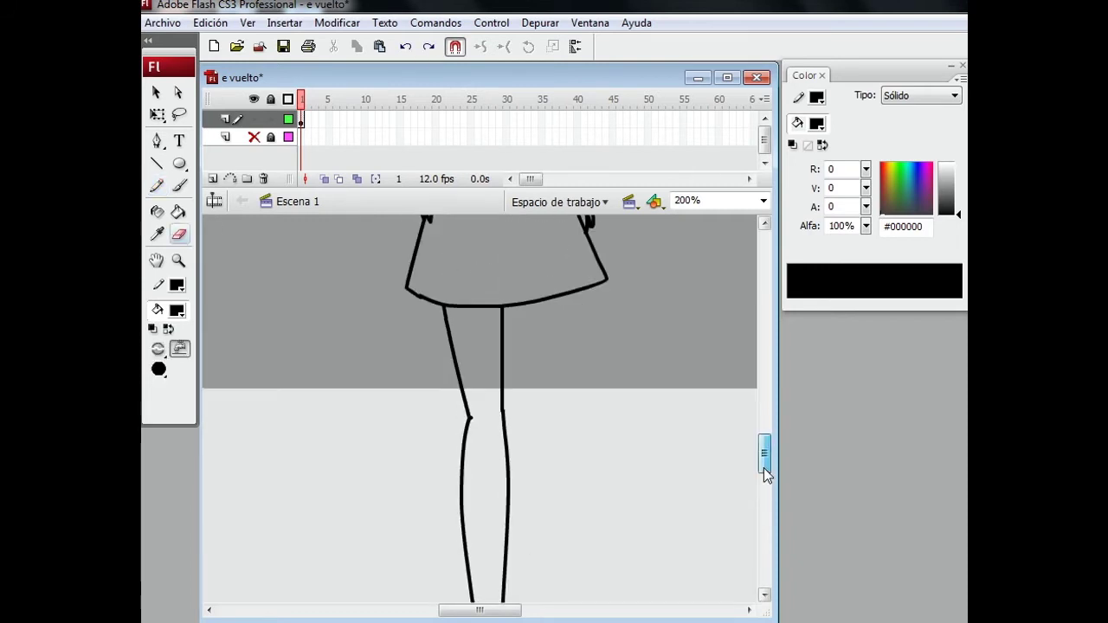
drag(576, 298, 511, 554)
drag(506, 317, 526, 388)
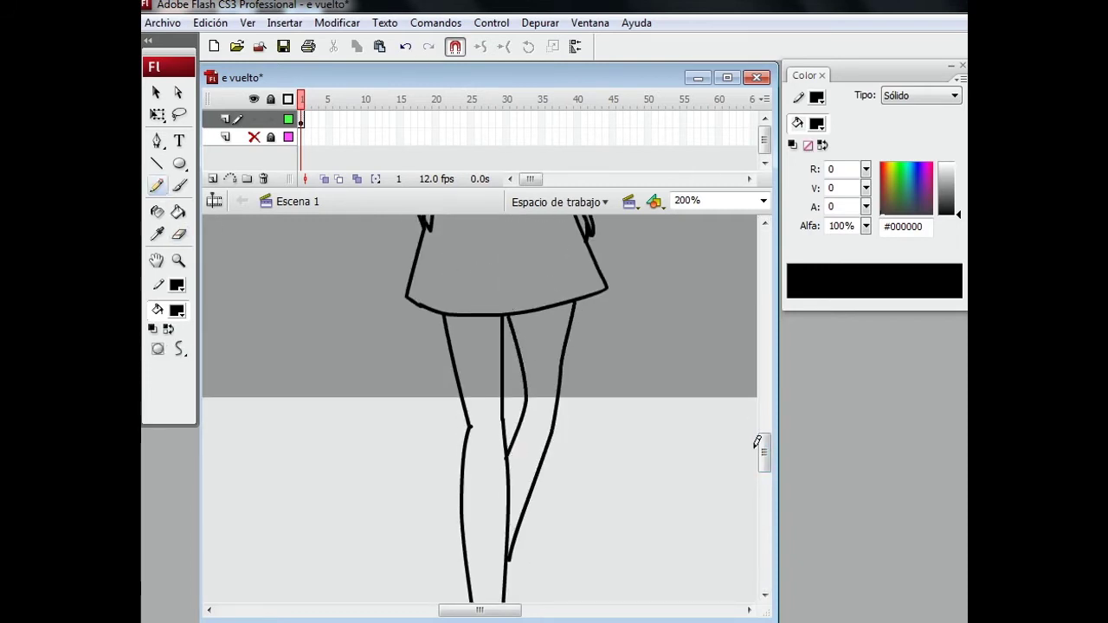
scroll(757, 443, down, 2)
key(ctrl+minus)
key(ctrl+equal)
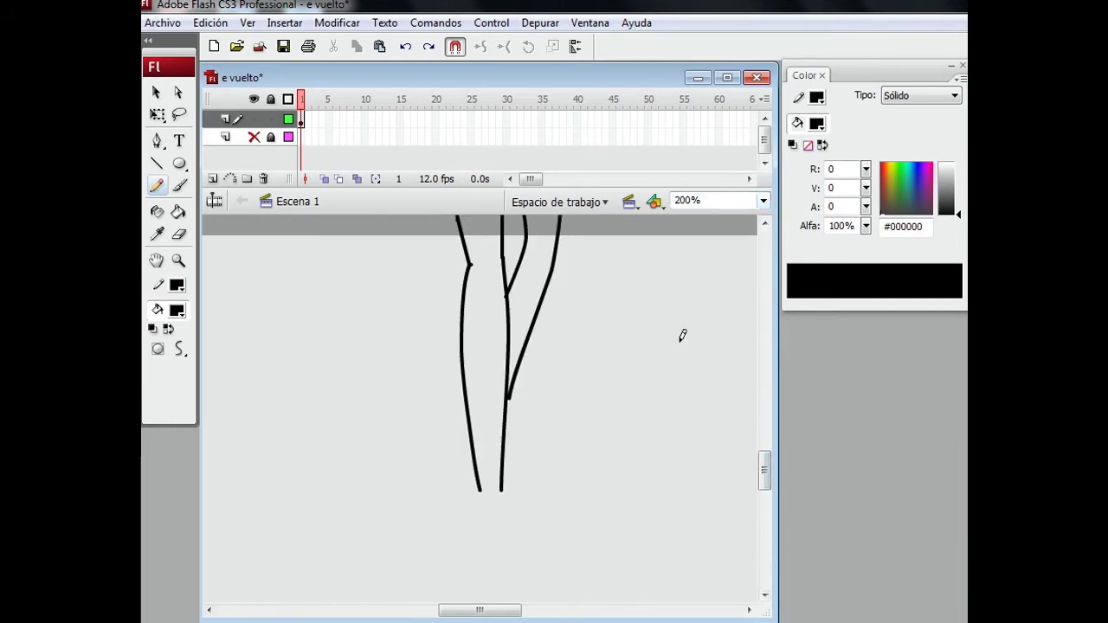
click(762, 201)
click(717, 257)
drag(764, 424, 764, 407)
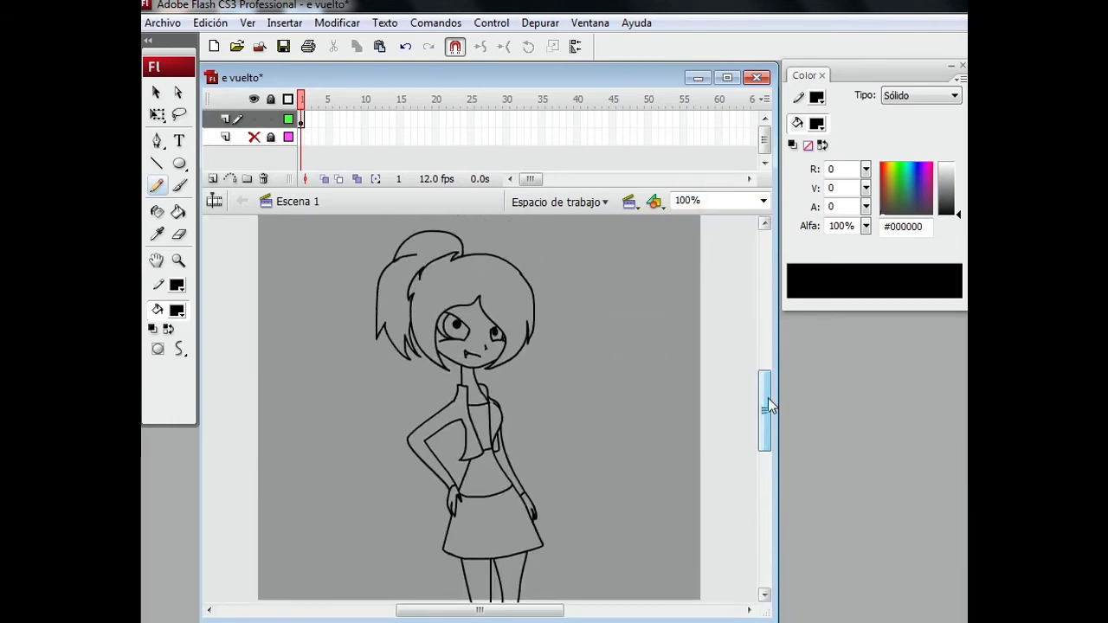
key(q)
click(762, 201)
click(718, 243)
key(ctrl+a)
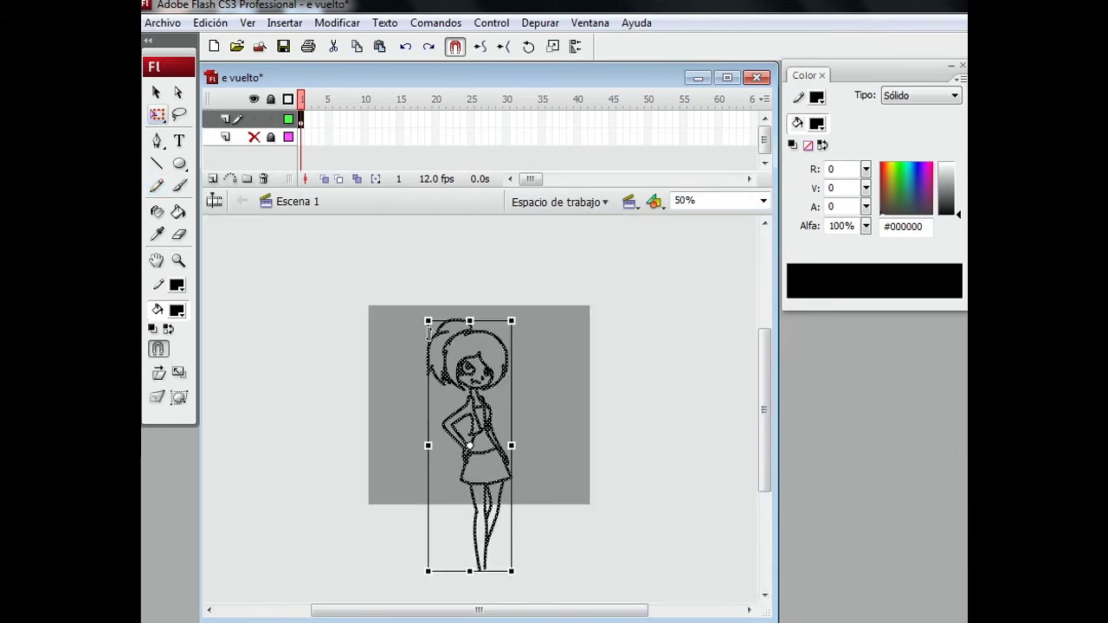
right_click(564, 367)
key(Escape)
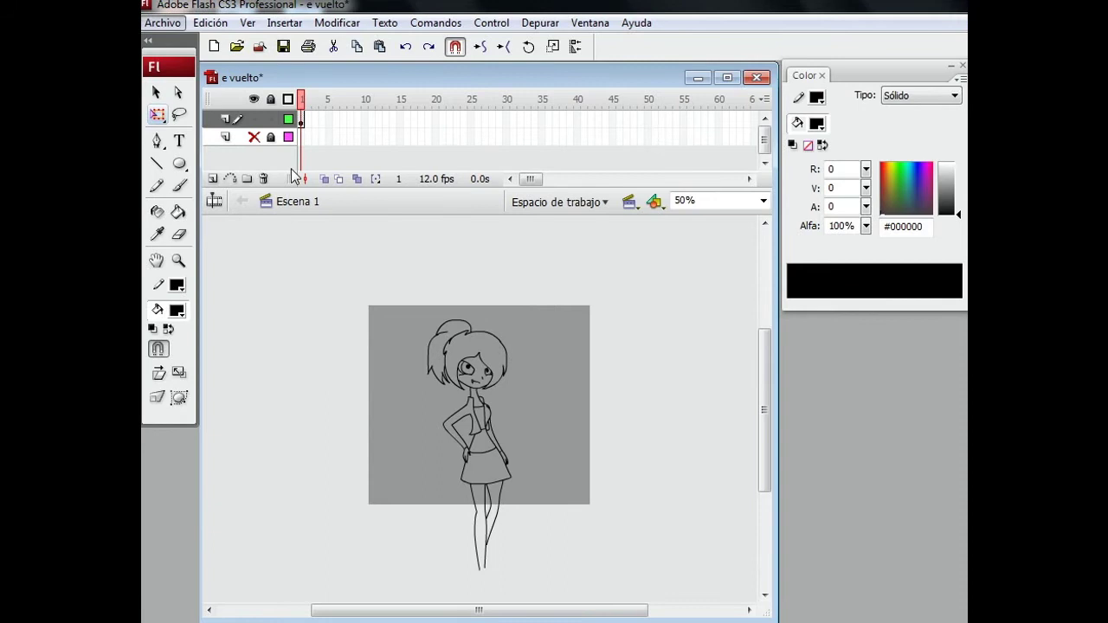
- Save the document and set the stage height to 600 px in the document properties
click(162, 22)
click(208, 111)
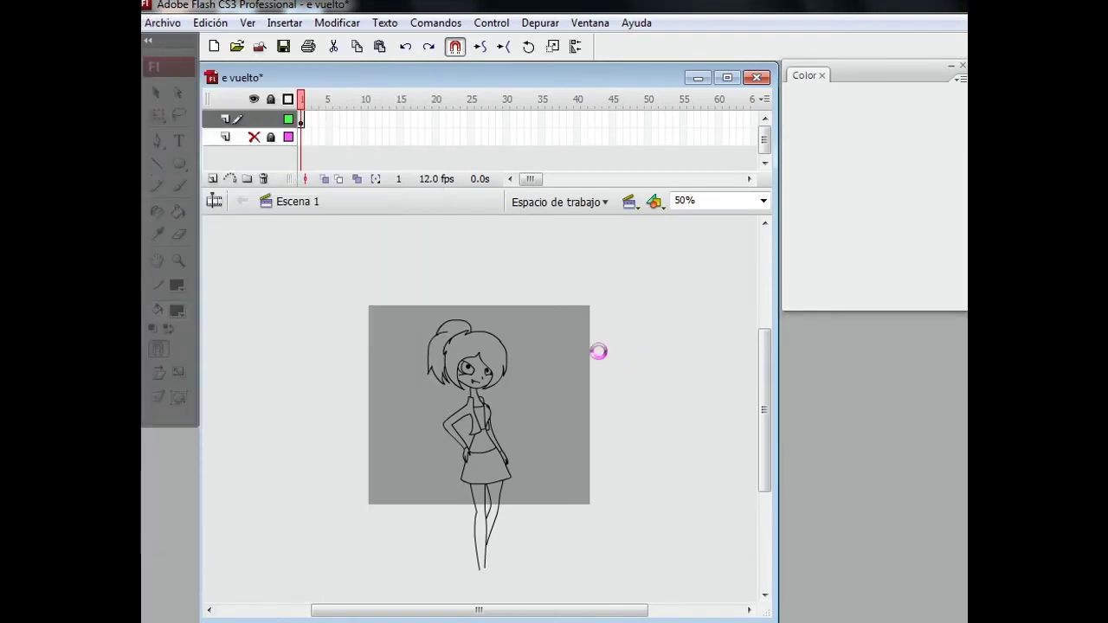
click(763, 199)
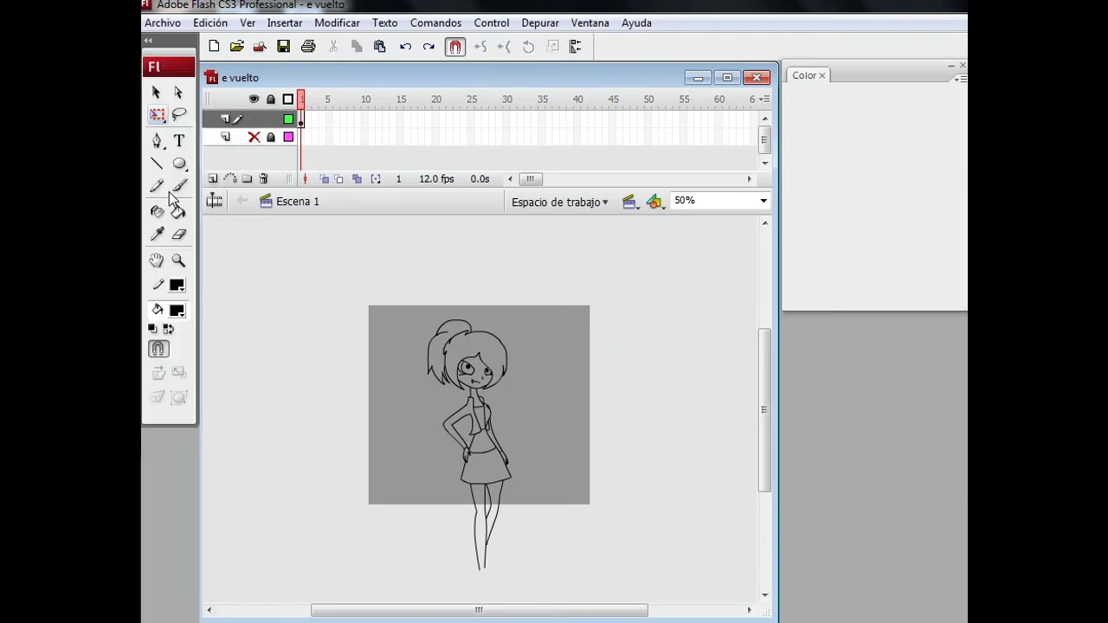
click(696, 274)
right_click(603, 318)
click(667, 540)
key(Tab)
text(4)
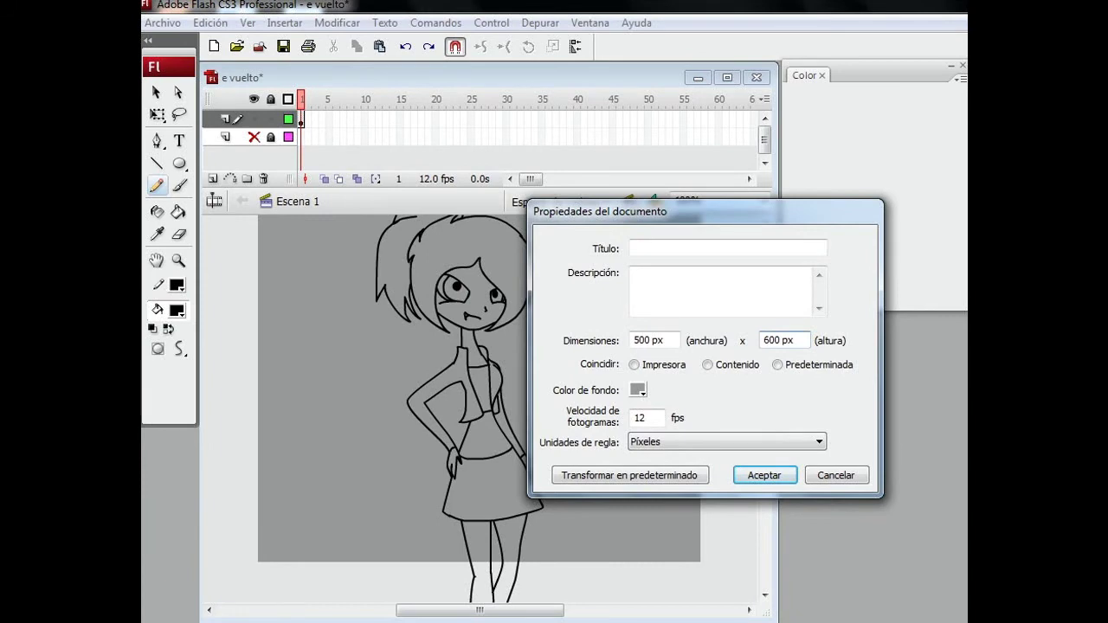
click(755, 480)
- Draw the left foot below the ankle and try several shapes for the right foot behind the left calf
drag(766, 420, 767, 454)
key(ctrl+=)
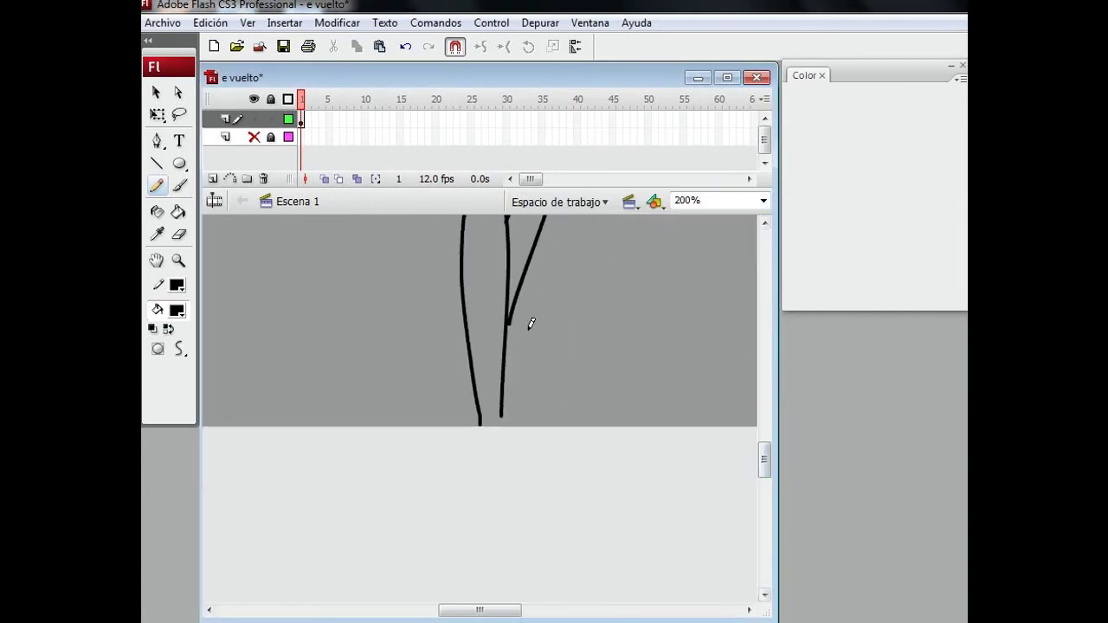
scroll(465, 389, up, 3)
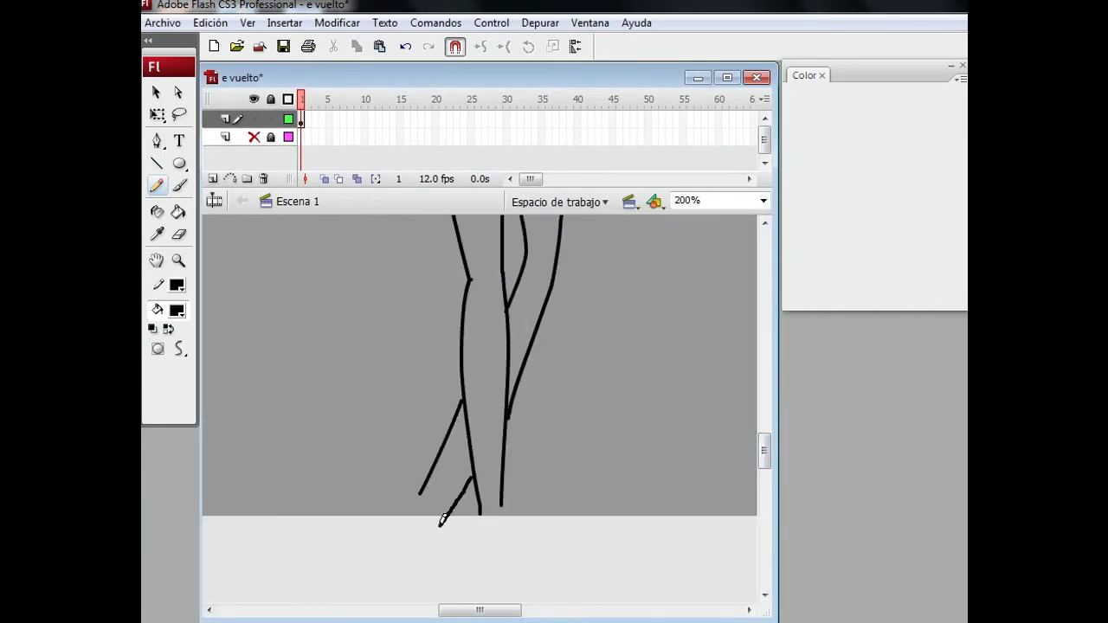
mouse_move(421, 490)
mouse_down()
mouse_move(408, 578)
mouse_move(422, 599)
mouse_up()
mouse_move(502, 507)
mouse_down()
mouse_move(463, 592)
mouse_move(482, 511)
mouse_up()
drag(439, 580, 393, 528)
drag(459, 403, 413, 559)
click(405, 46)
key(e)
key(ctrl+z)
key(ctrl+z)
key(ctrl+z)
- Draw the right lower leg and pointed foot emerging from behind the left calf, removing the guide line across the calf
scroll(467, 433, up, 2)
scroll(474, 418, down, 2)
key(y)
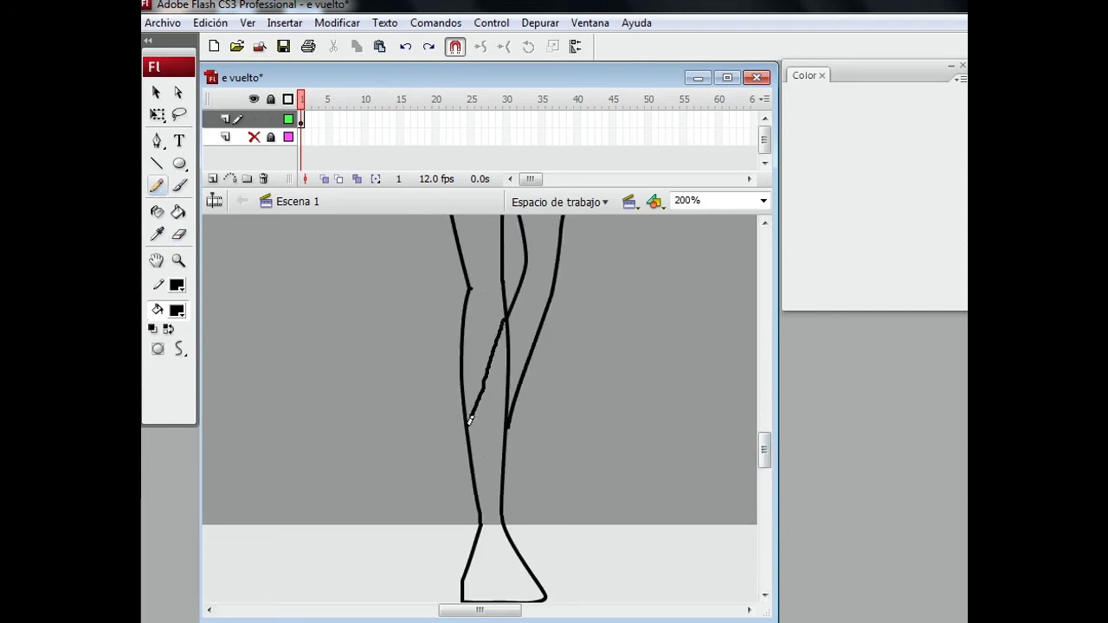
drag(458, 565, 457, 571)
key(e)
key(ctrl+z)
- Draw the top edges of the boots across both legs just below the knees
click(763, 200)
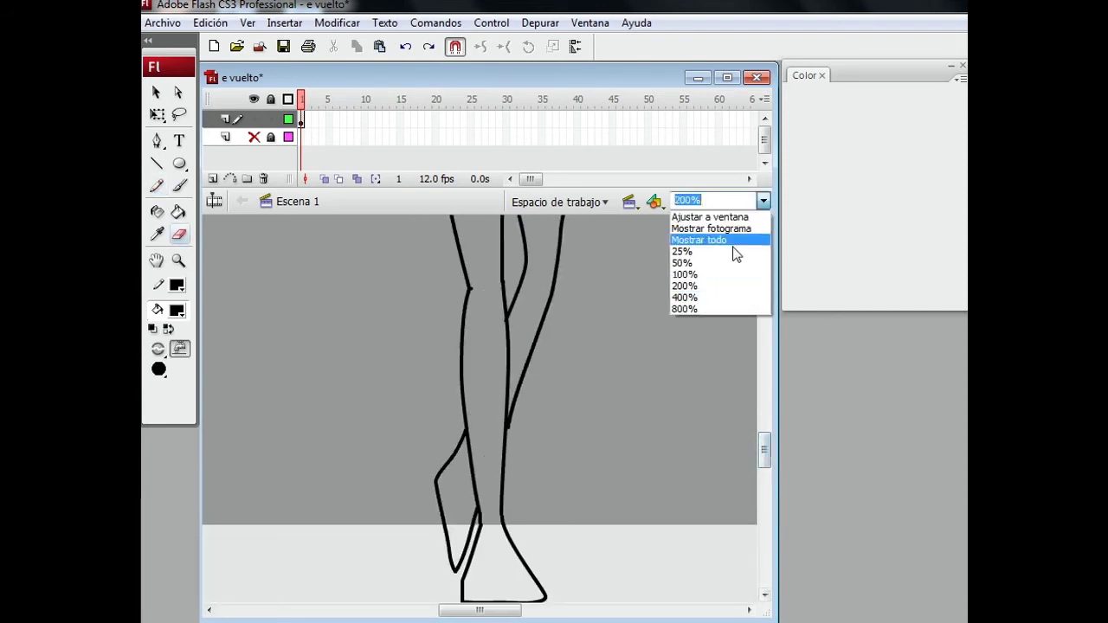
click(684, 272)
key(y)
scroll(605, 470, up, 2)
scroll(481, 502, down, 3)
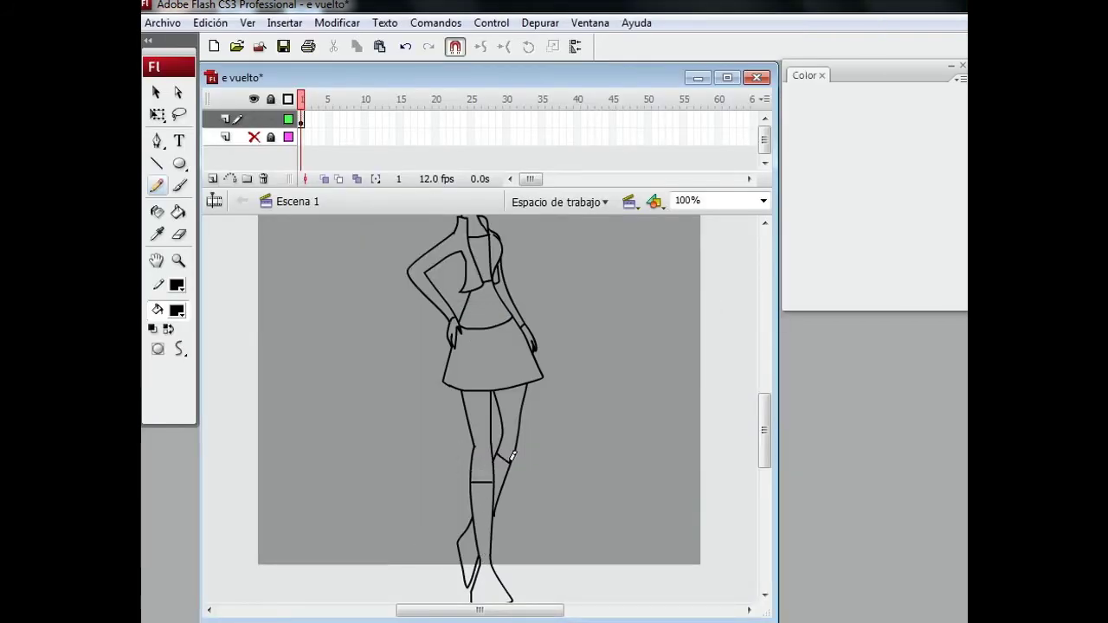
- Choose a custom orange-red Paint Bucket fill colour, comparing it with the hair in the reference picture in Windows Photo Viewer
scroll(767, 425, up, 3)
key(k)
scroll(745, 381, down, 1)
key(ctrl+equal)
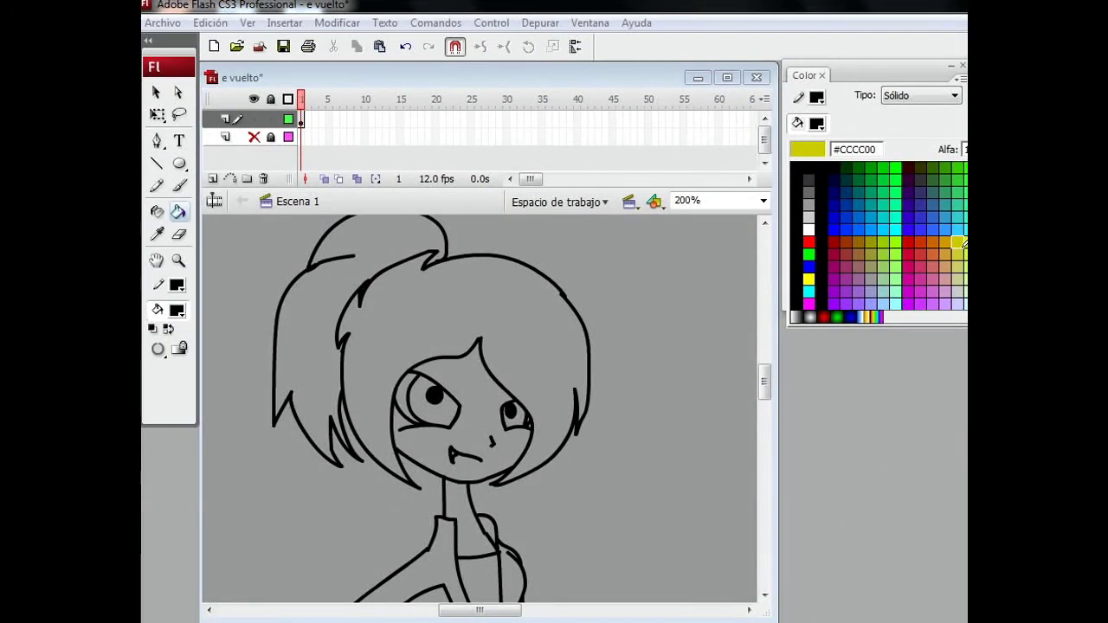
drag(724, 280, 724, 239)
key(alt+Tab)
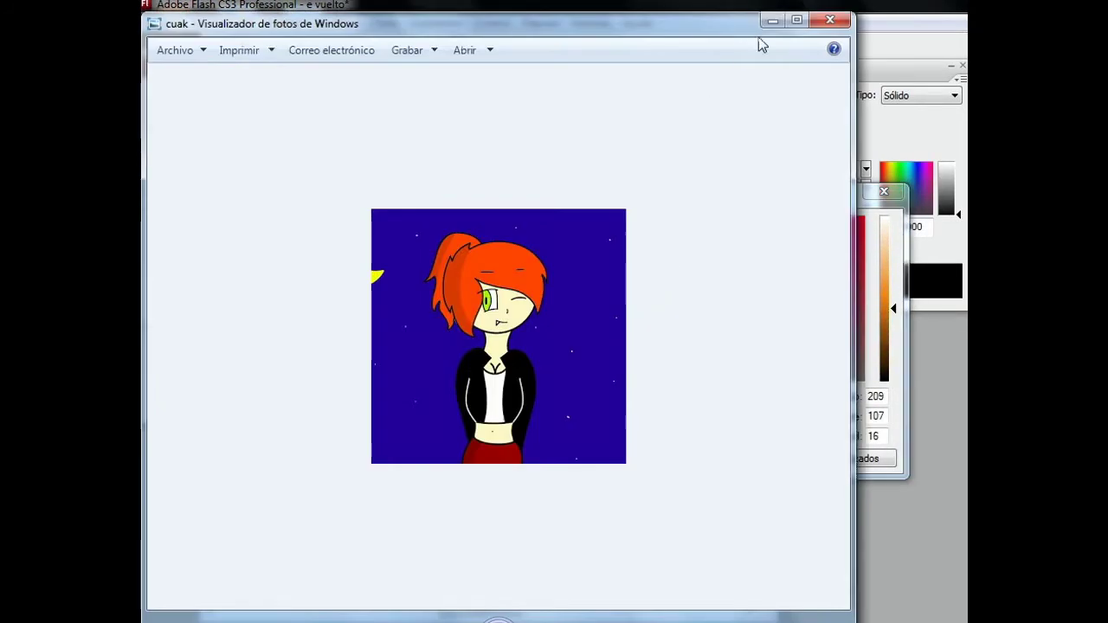
key(alt+Tab)
drag(799, 194, 890, 171)
key(alt+Tab)
click(892, 196)
key(alt+Tab)
click(773, 22)
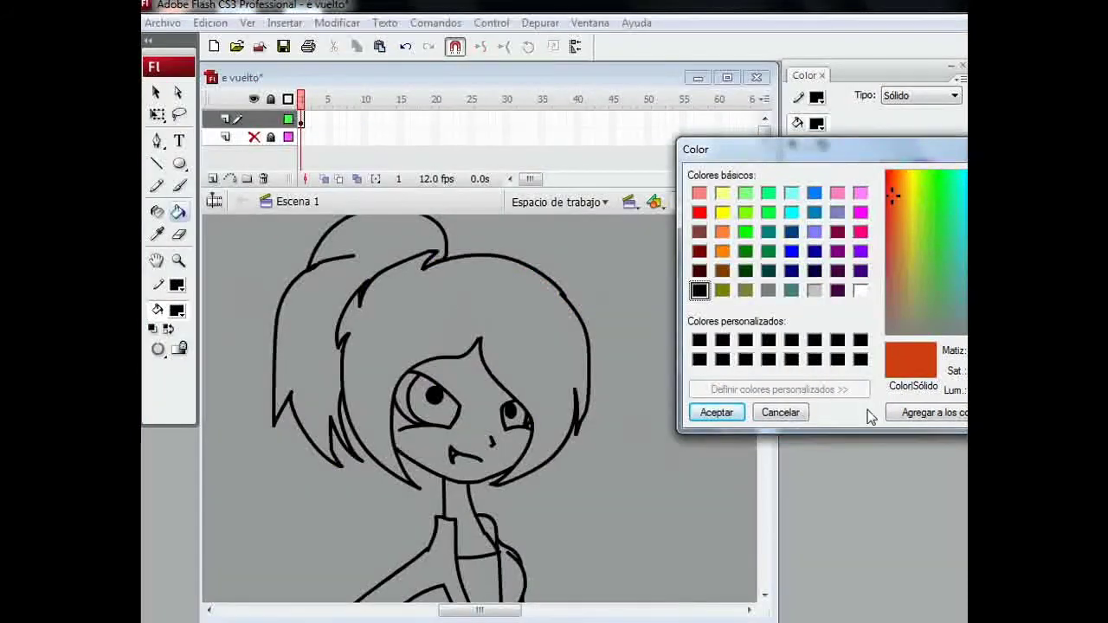
key(Return)
- Fill the girl's hair and ponytail with the orange-red colour
scroll(597, 389, up, 2)
click(571, 381)
click(346, 316)
- Check the reference picture's eyes and fill both irises with a radial gradient from green #3FC82F to black
drag(765, 368, 766, 376)
key(alt+Tab)
click(774, 24)
click(899, 190)
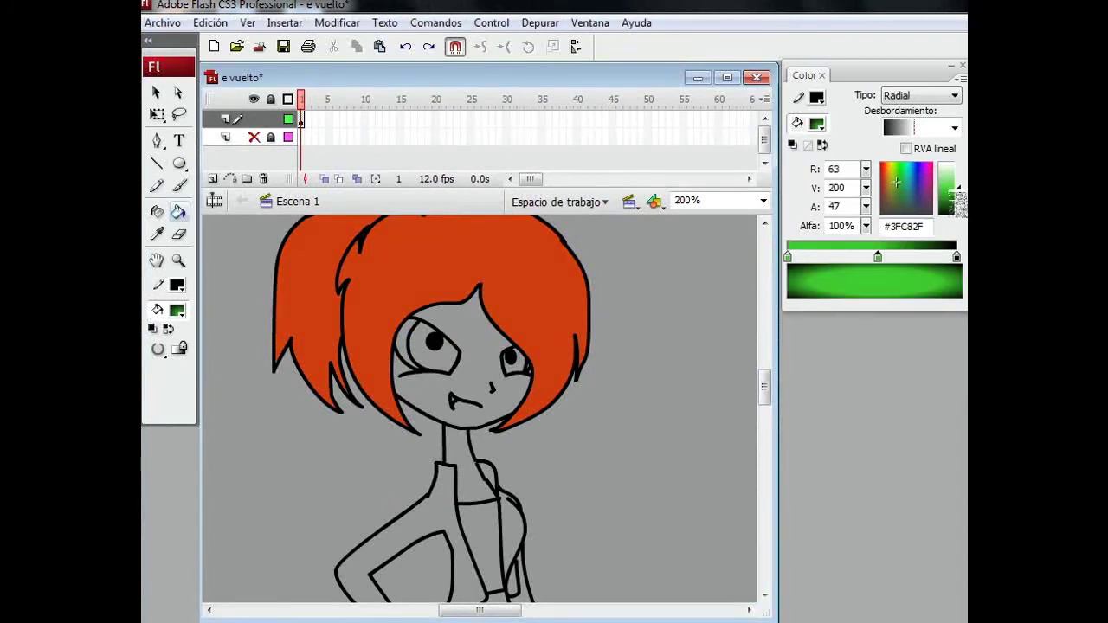
click(441, 354)
click(515, 362)
- Fill the whites of both eyes with solid white
click(817, 124)
click(810, 216)
click(405, 340)
click(530, 358)
key(ctrl+equal)
click(177, 234)
click(177, 211)
click(763, 200)
click(725, 279)
- Fill the jacket's body and sleeves with solid black #000000
click(816, 124)
click(798, 170)
click(389, 427)
click(510, 381)
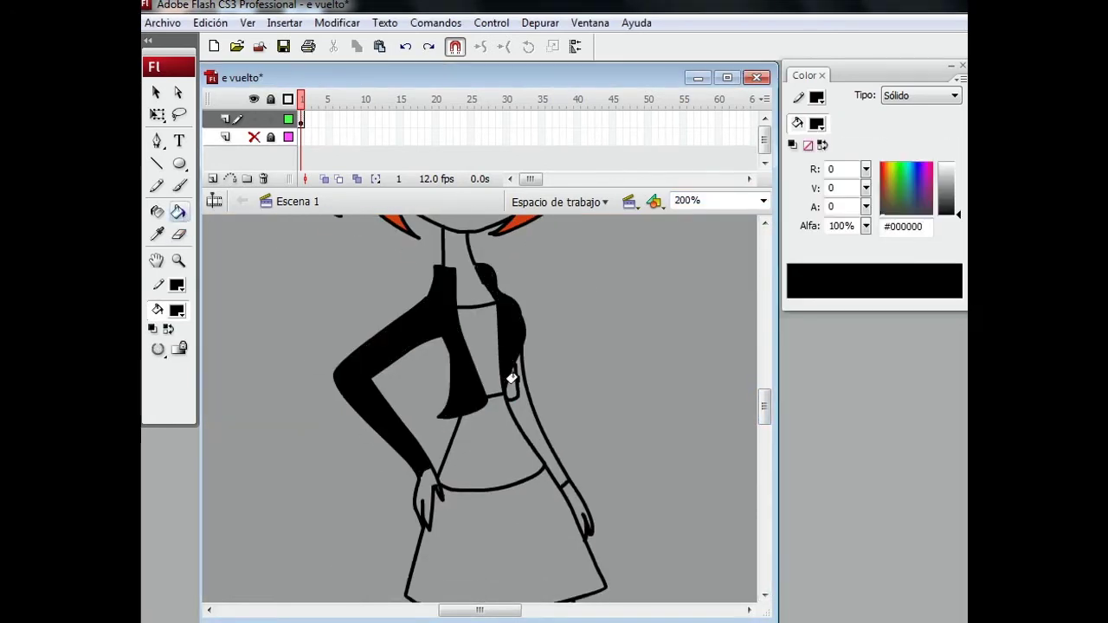
- Recolour the line between the jacket's right half and the right sleeve dark grey #333333
key(q)
click(513, 379)
key(Escape)
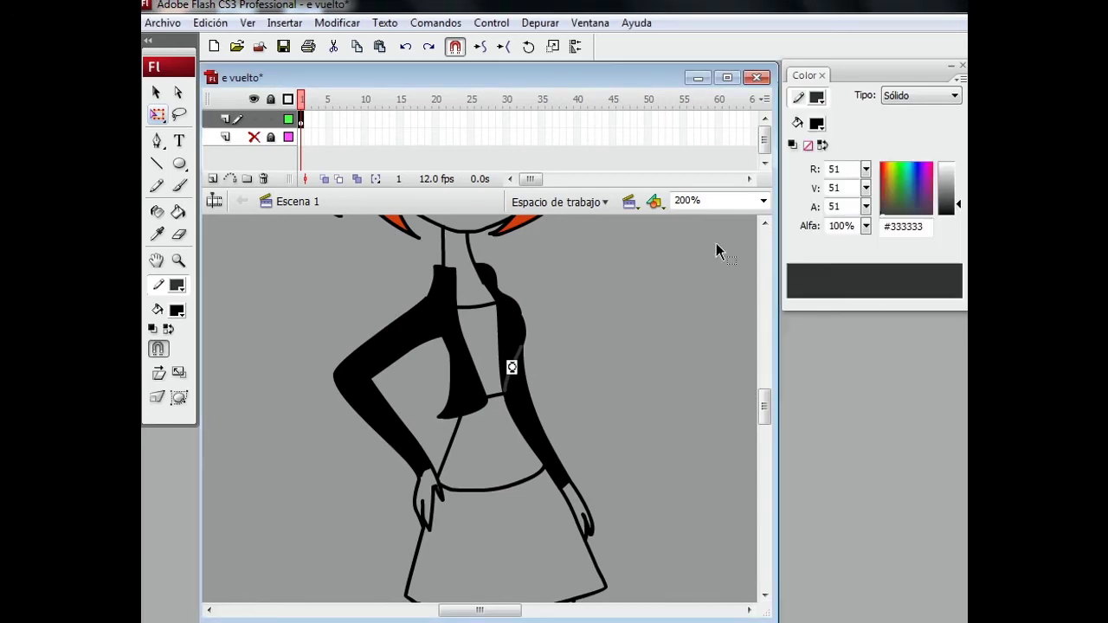
- Fill the shirt between the jacket's halves with white #FFFFFF using the Paint Bucket
mouse_move(768, 424)
mouse_down()
mouse_move(770, 414)
mouse_move(770, 433)
mouse_up()
click(816, 123)
click(797, 162)
key(k)
click(478, 269)
scroll(478, 327, up, 2)
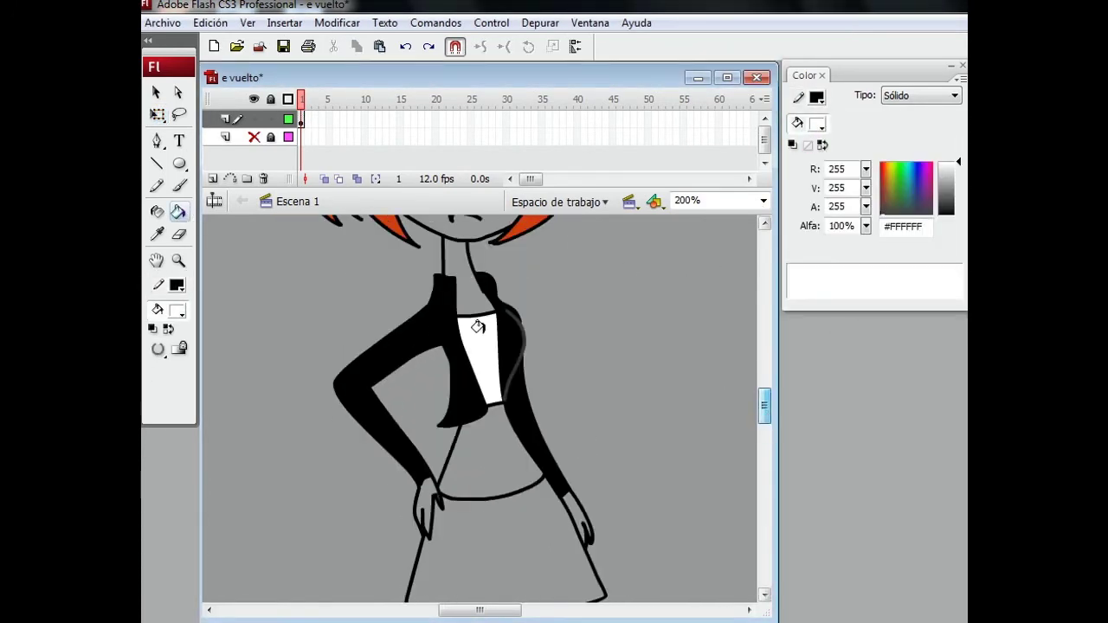
- Fill the skirt with red #BD0F0F and compare it with the reference picture
scroll(477, 327, down, 3)
click(942, 197)
click(508, 384)
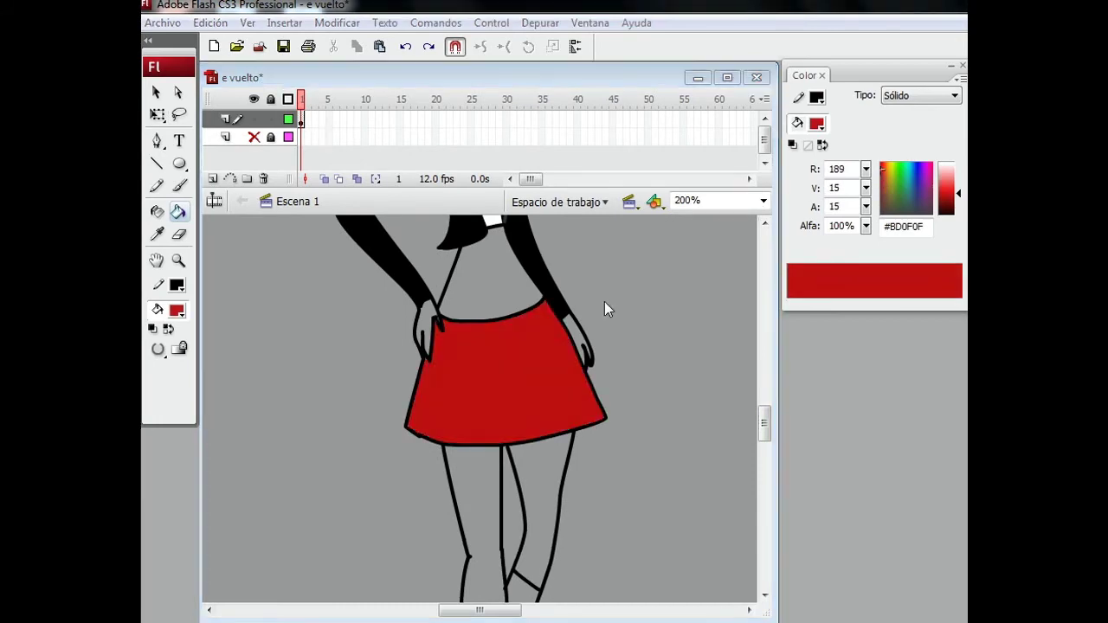
key(alt+Tab)
click(771, 22)
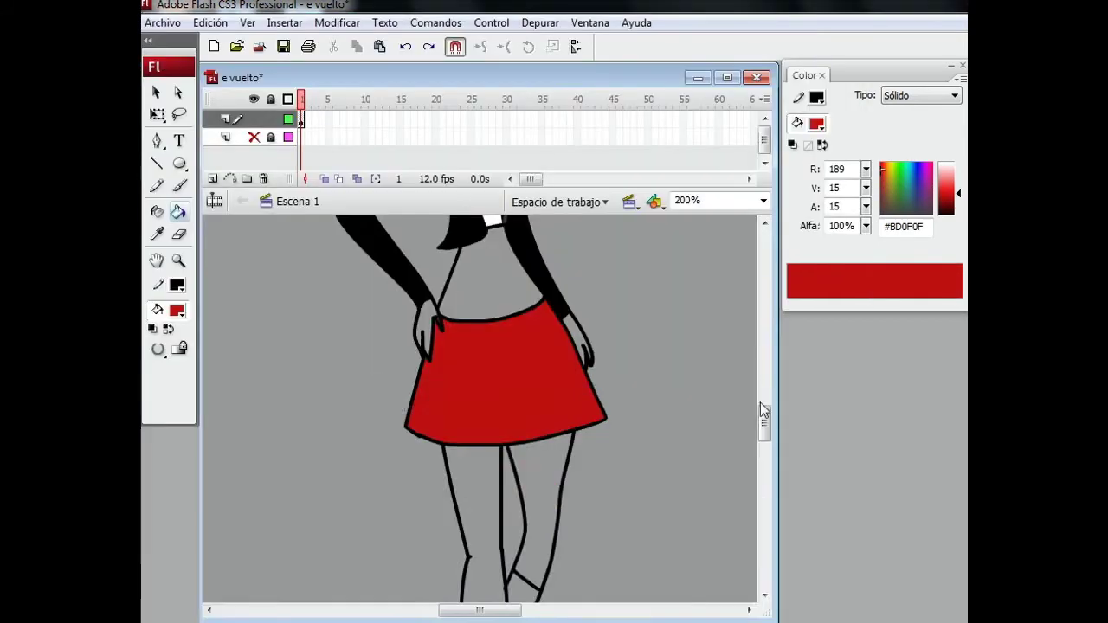
- Fill both boots below the knees with solid black #000000
drag(764, 416, 763, 441)
click(816, 123)
click(797, 164)
click(508, 389)
click(511, 381)
- Recolour the left boot's side outlines, where they overlap the right boot, dark grey #333333
key(q)
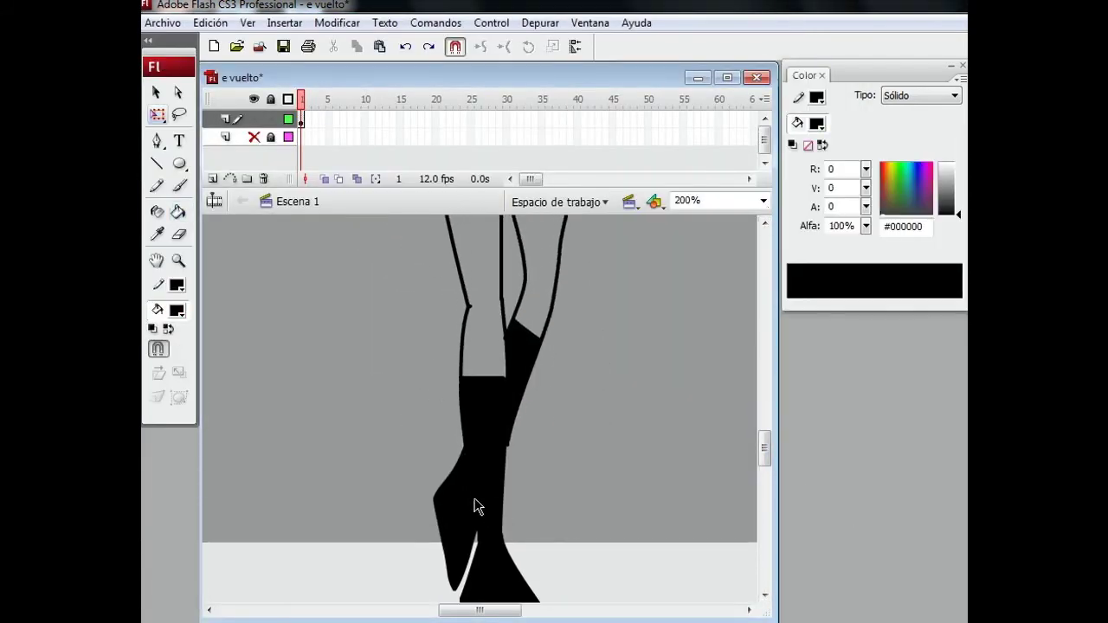
click(475, 508)
click(816, 97)
click(465, 452)
click(456, 121)
click(763, 200)
click(717, 296)
click(816, 101)
drag(763, 448, 763, 448)
click(816, 97)
click(819, 153)
click(816, 97)
click(818, 154)
click(533, 398)
click(813, 104)
click(440, 424)
- Fill the girl's face with golden yellow #E9C65C using the Paint Bucket
click(763, 201)
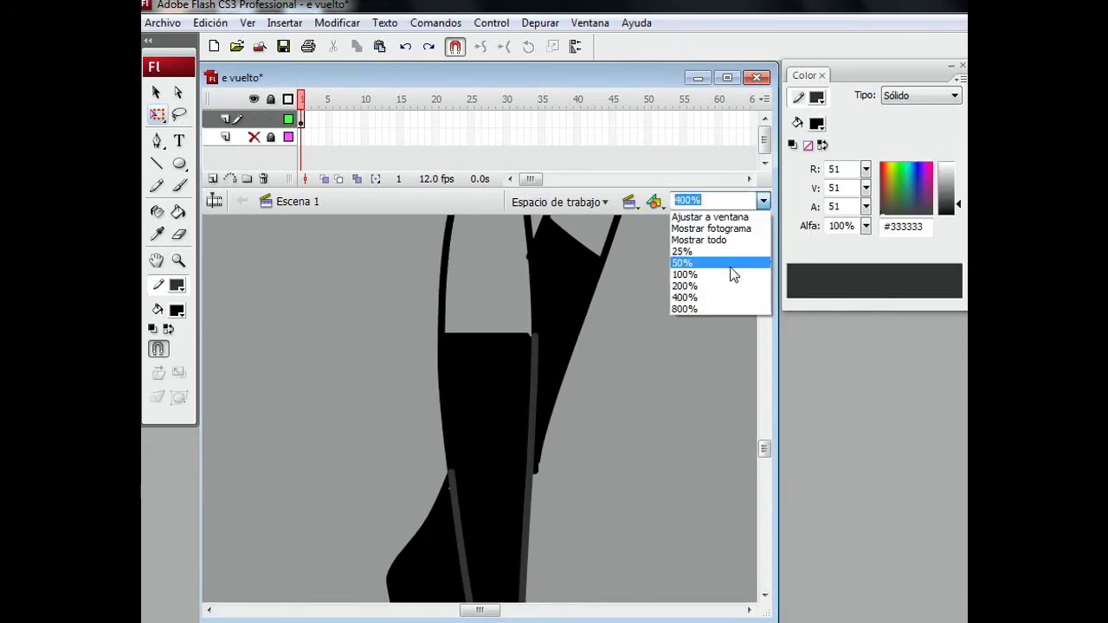
click(717, 284)
scroll(763, 396, up, 1)
scroll(763, 397, up, 2)
key(k)
click(797, 123)
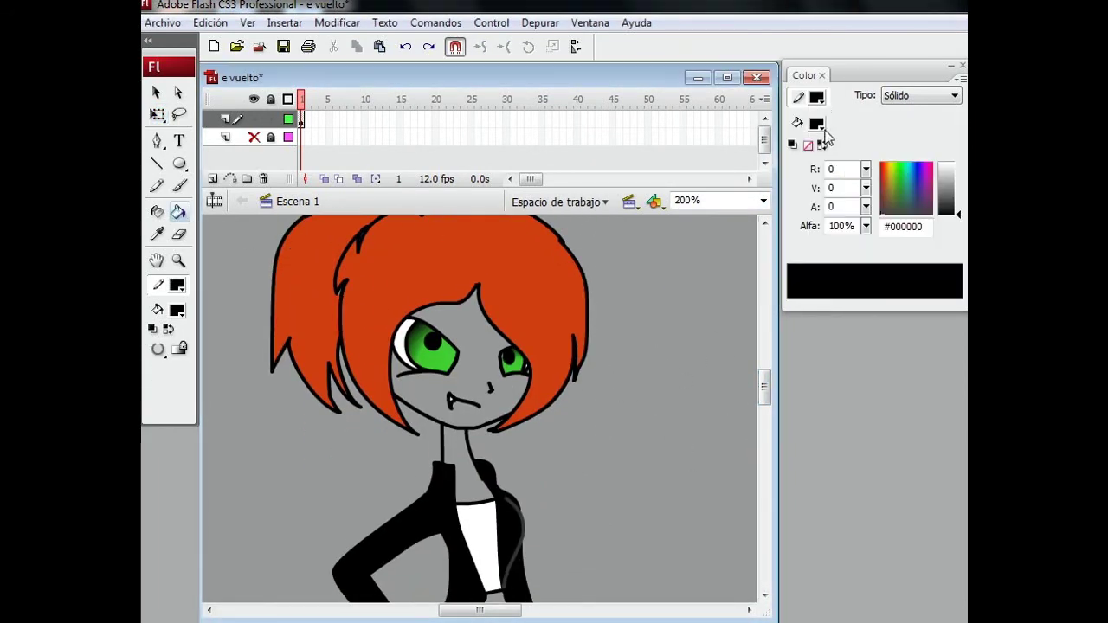
click(816, 123)
click(958, 147)
click(886, 277)
click(541, 458)
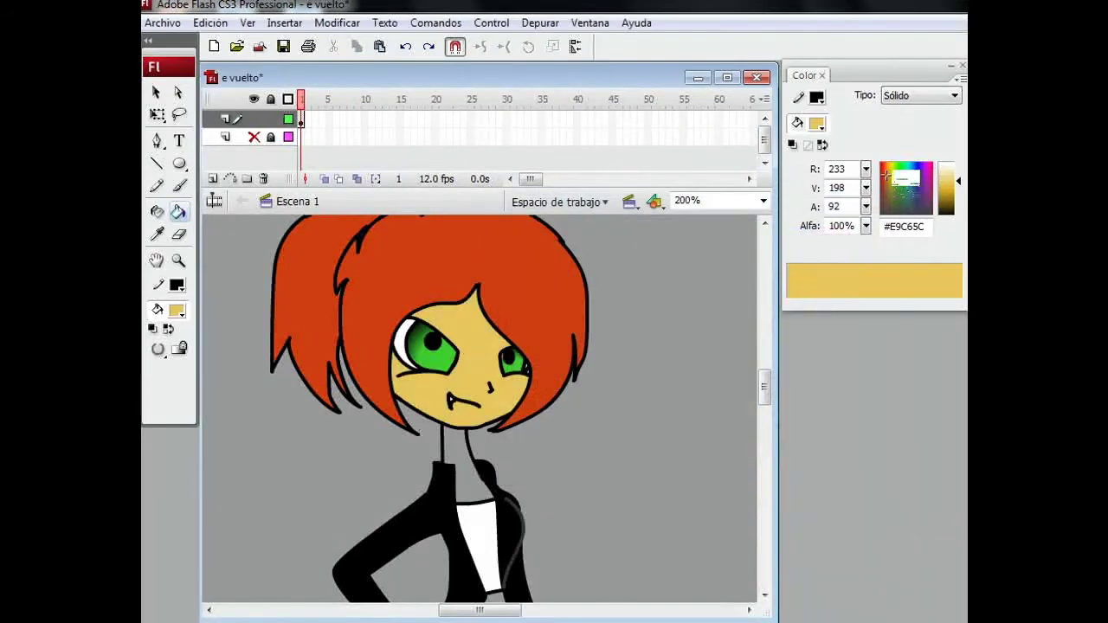
- Lighten the fill to skin tone #FADE9E and fill the face, neck, midriff, hands and legs with it
click(946, 172)
click(507, 351)
click(459, 473)
scroll(764, 390, down, 3)
click(528, 424)
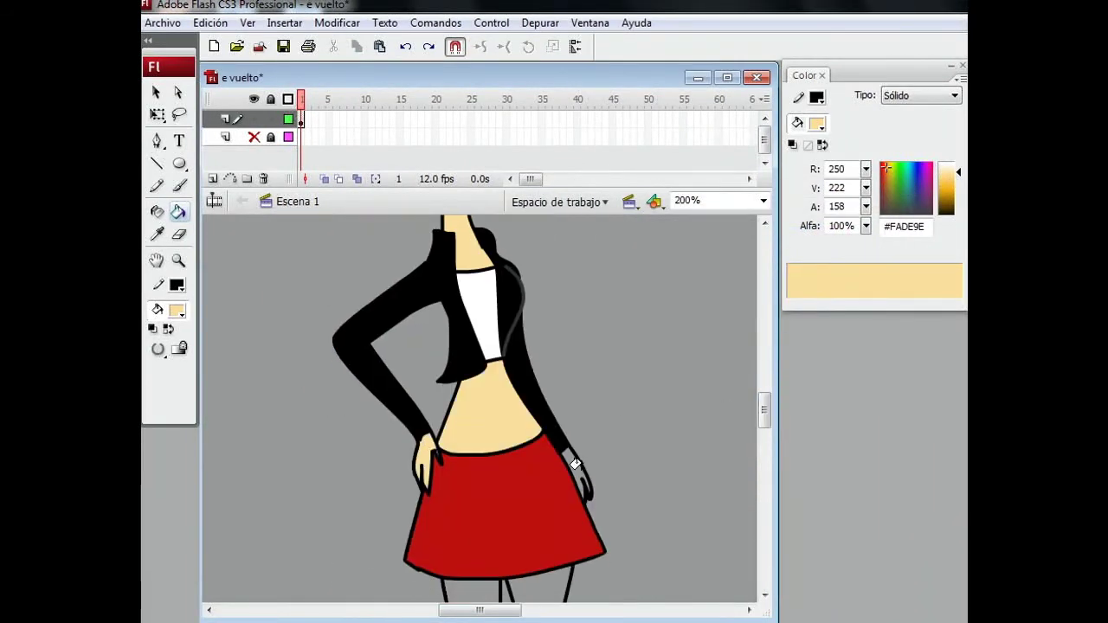
scroll(764, 407, down, 2)
- Sample the hair colour, darken it to #9D290D, and brush and fill shadows along the ponytail's outer edges
scroll(766, 393, up, 5)
scroll(766, 393, up, 3)
key(i)
click(484, 317)
drag(947, 171, 947, 197)
key(b)
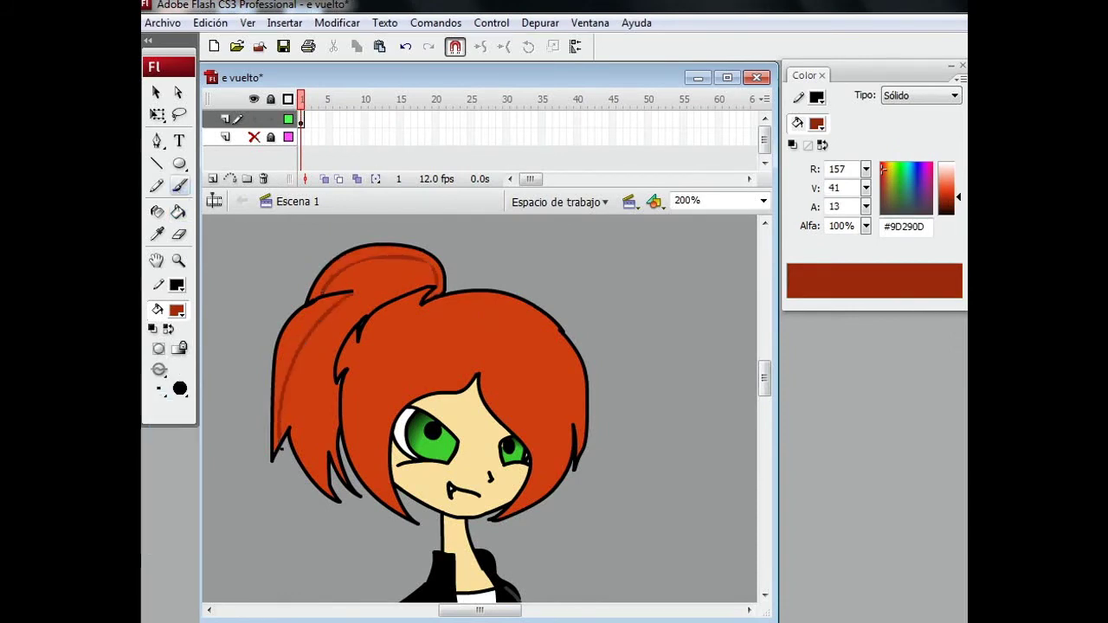
click(177, 212)
click(363, 267)
click(299, 390)
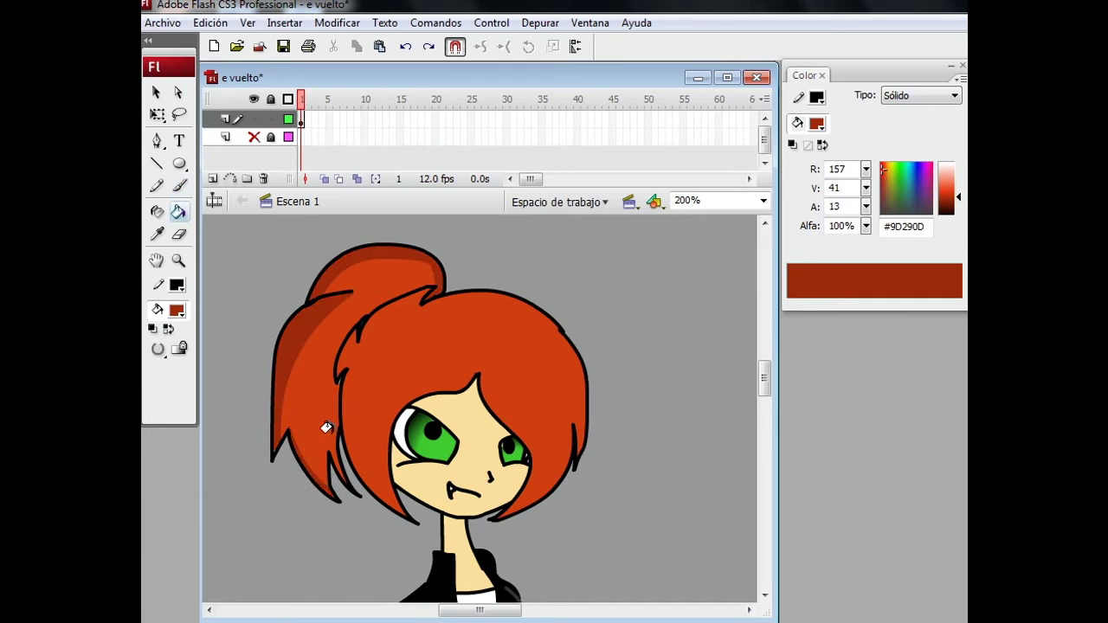
- Brush shadow boundaries inside the outer edges of the main hair and fill them with #9D290D
key(b)
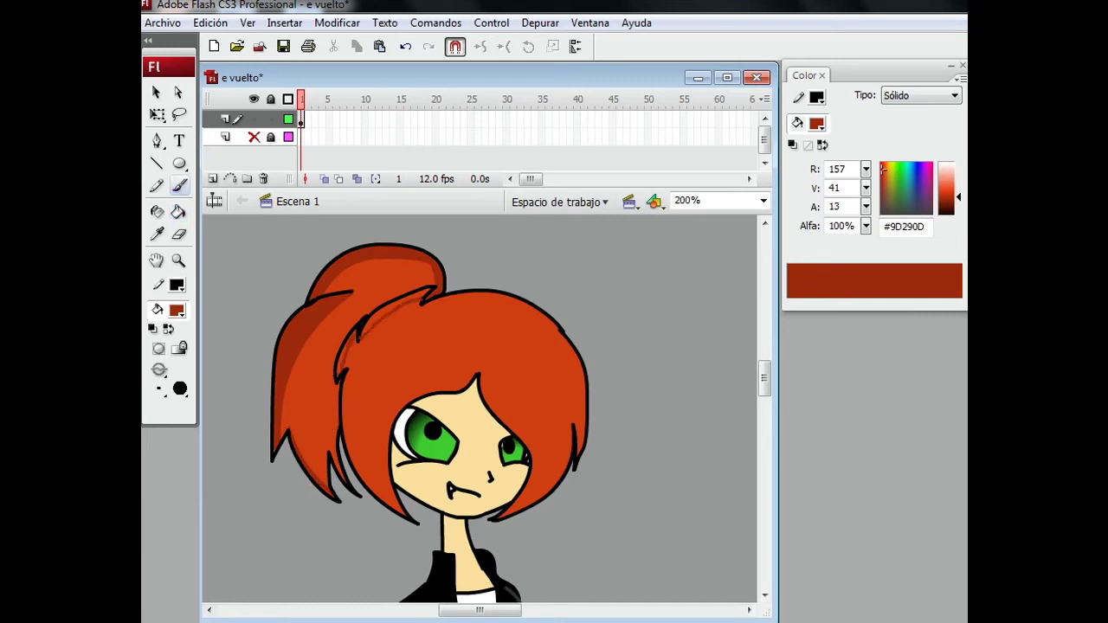
click(404, 47)
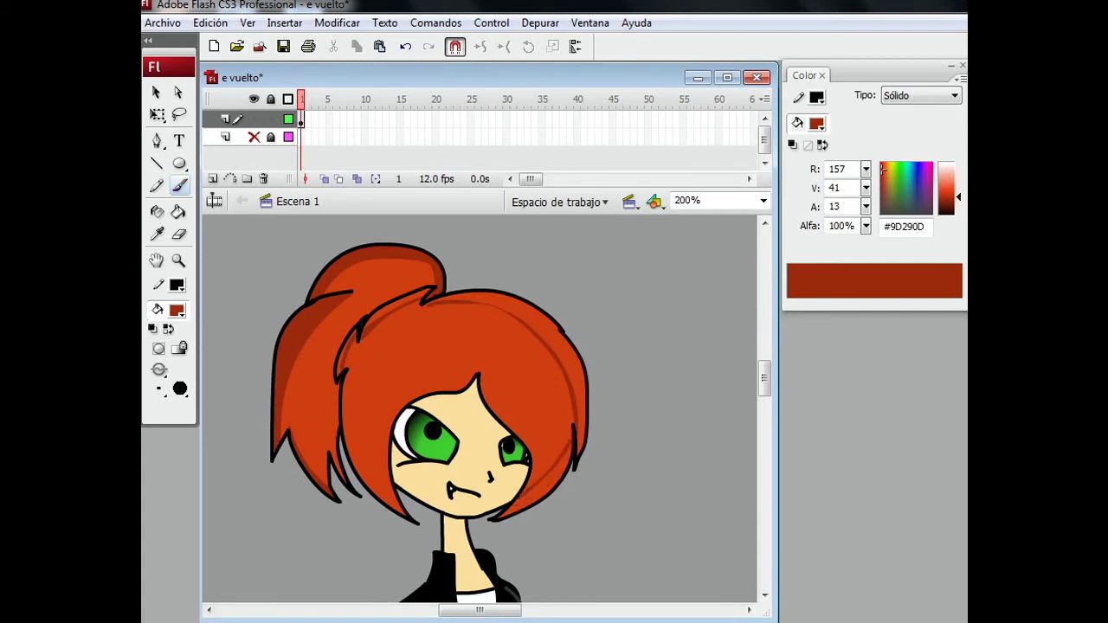
key(k)
click(348, 325)
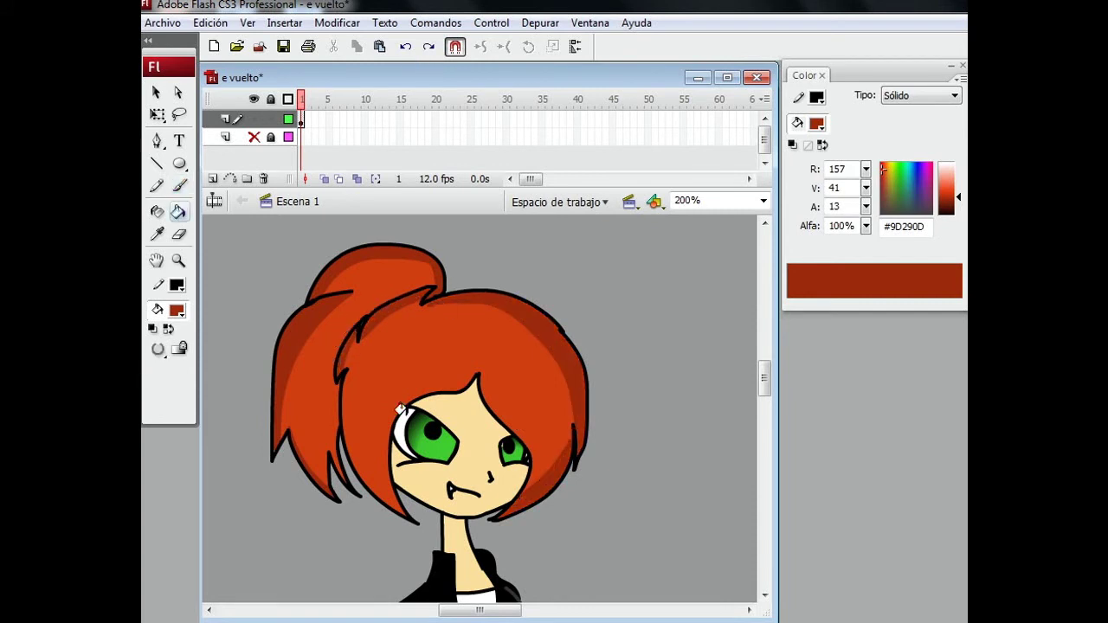
scroll(677, 372, down, 1)
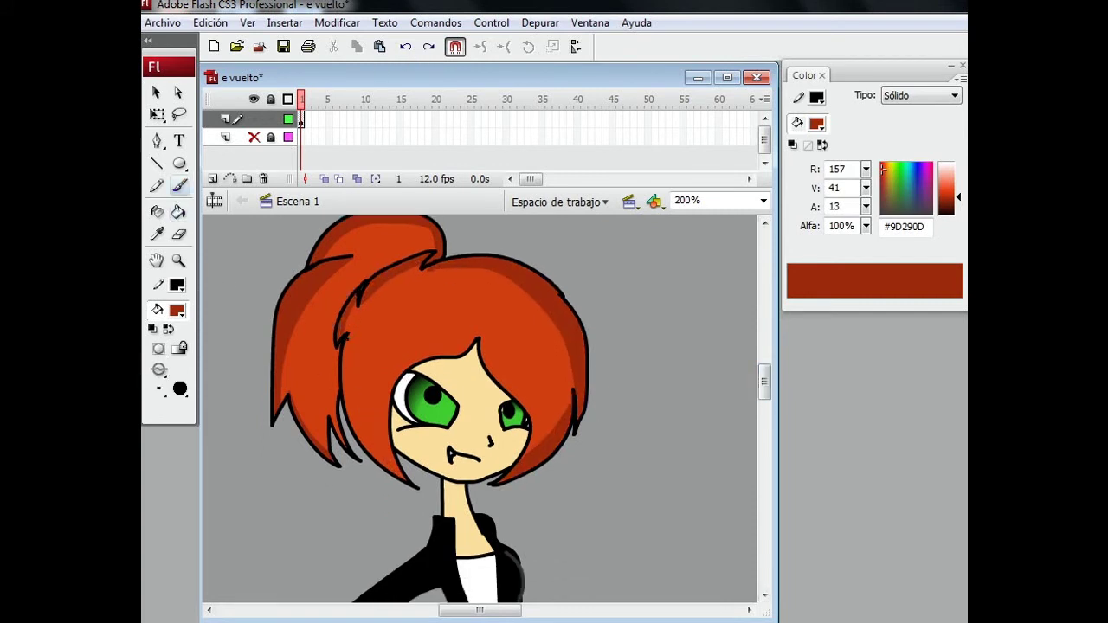
key(k)
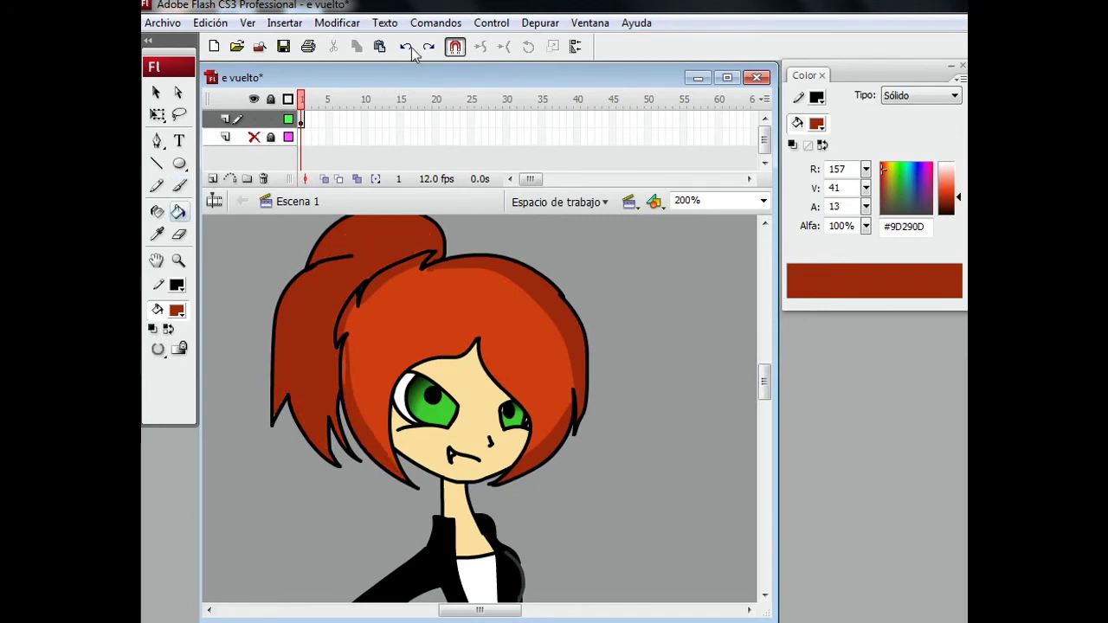
- Set the fill to a custom skin shadow colour with red 223, green 163 and blue 102
scroll(577, 364, down, 4)
click(763, 200)
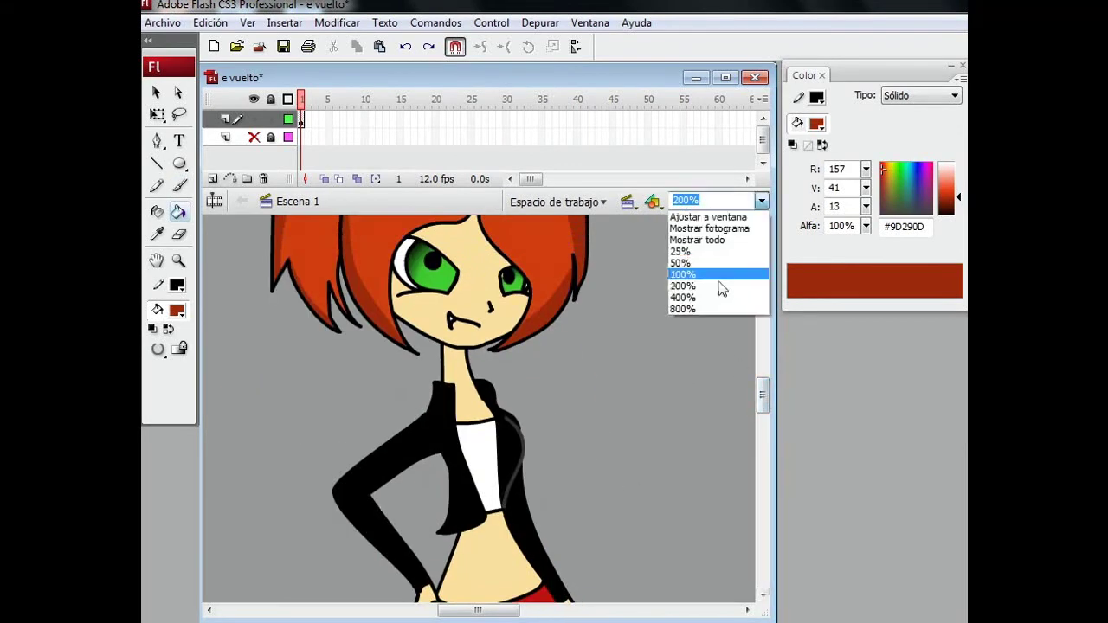
click(692, 280)
click(816, 123)
click(1004, 149)
click(722, 271)
click(883, 274)
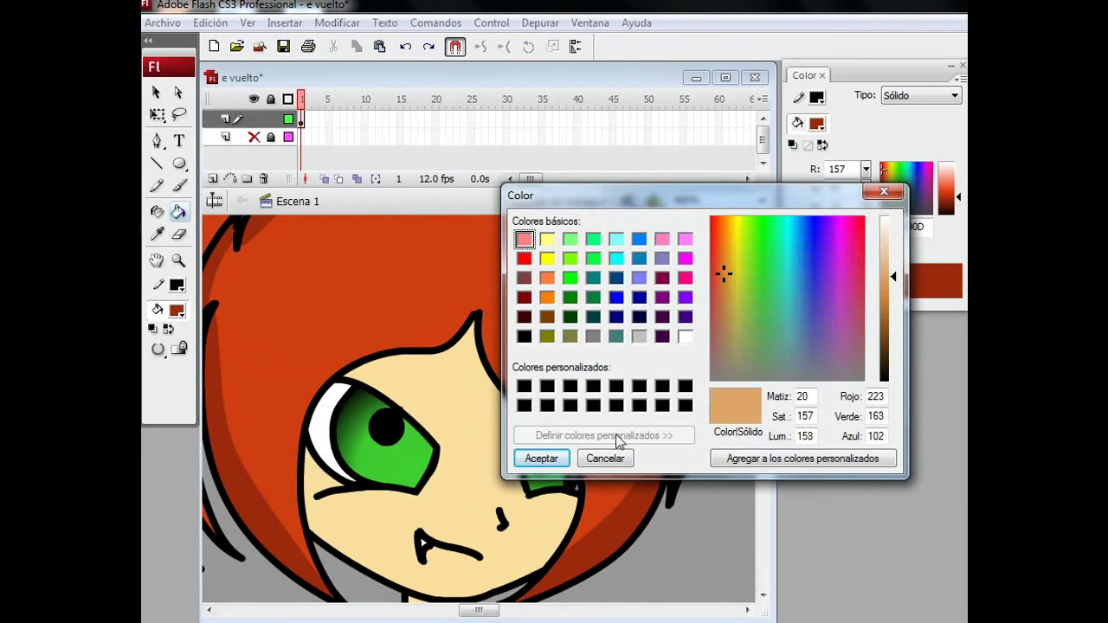
click(536, 457)
- Brush and fill a #DFA366 shadow on the face along the underside of the fringe
key(b)
key(k)
click(428, 355)
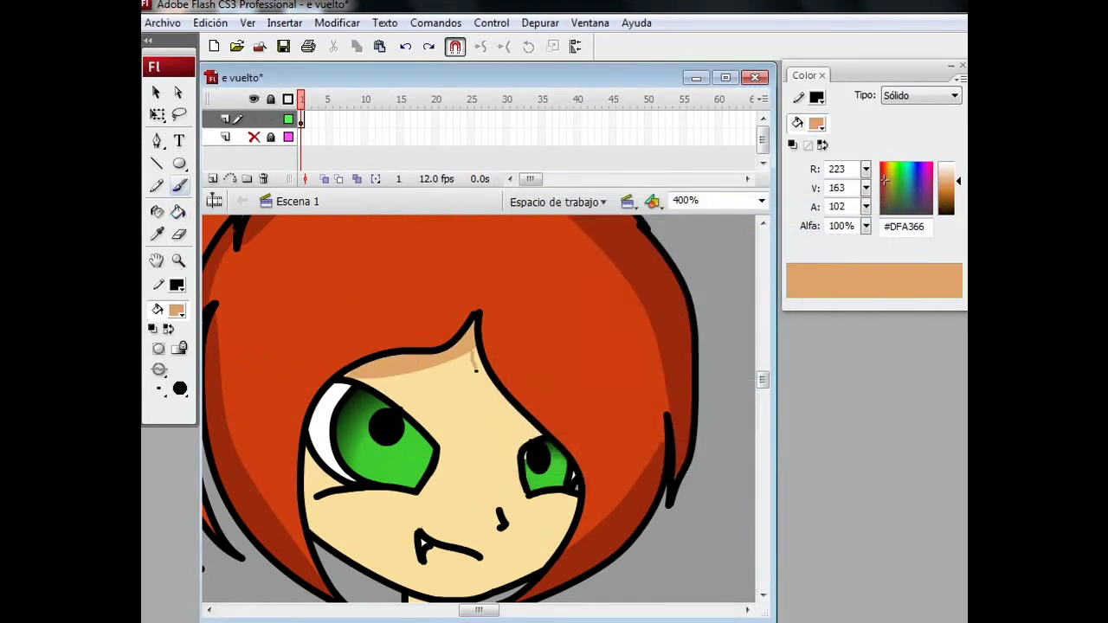
key(ctrl+z)
click(817, 123)
key(Escape)
- Brush a shadow boundary down the neck and chest and fill its left part with #DFA366
scroll(650, 440, down, 4)
click(179, 186)
drag(444, 388, 443, 464)
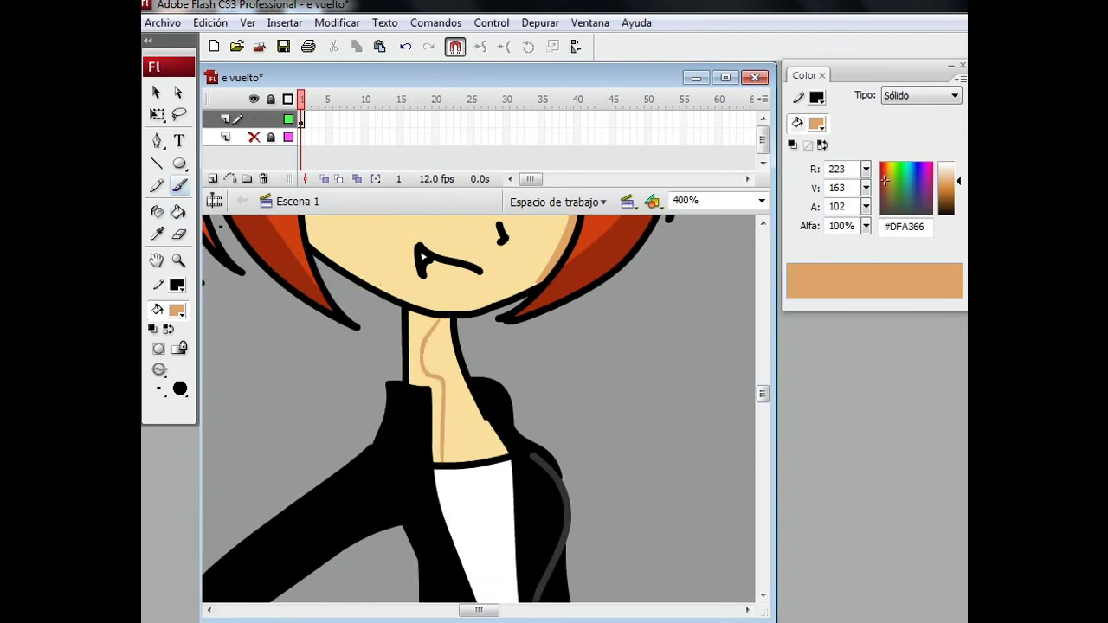
key(k)
click(413, 346)
- Try to shade the skirt's left side with dark red #8D0C0C
scroll(758, 388, down, 5)
click(882, 170)
drag(958, 192, 958, 200)
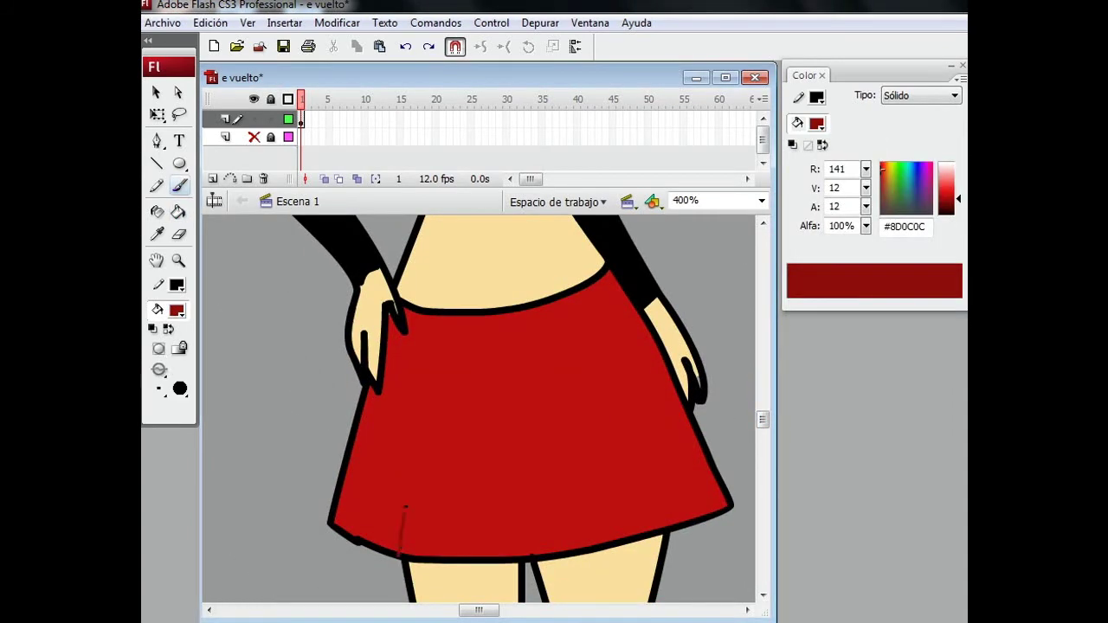
click(177, 212)
click(381, 433)
- Sample the neck's shadow colour #DFA366 and try to shade the midriff's left side with a curved boundary
scroll(763, 407, up, 6)
click(816, 123)
click(444, 259)
scroll(764, 410, down, 5)
key(b)
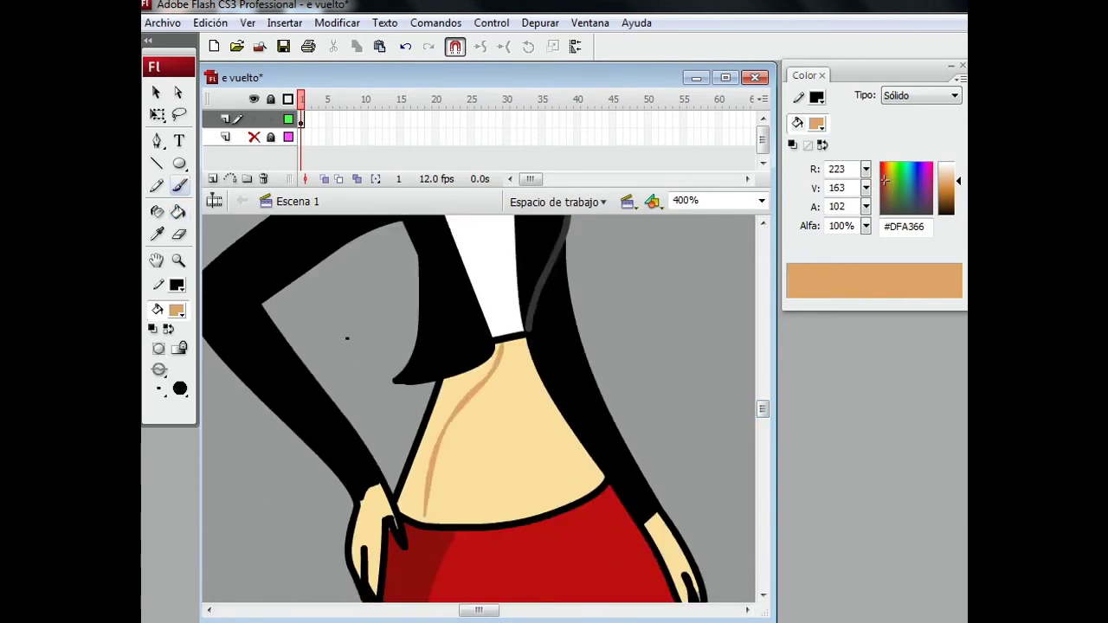
drag(489, 351, 408, 515)
- Try to shade the front leg's outer side with #DFA366
key(ctrl+1)
drag(762, 408, 761, 438)
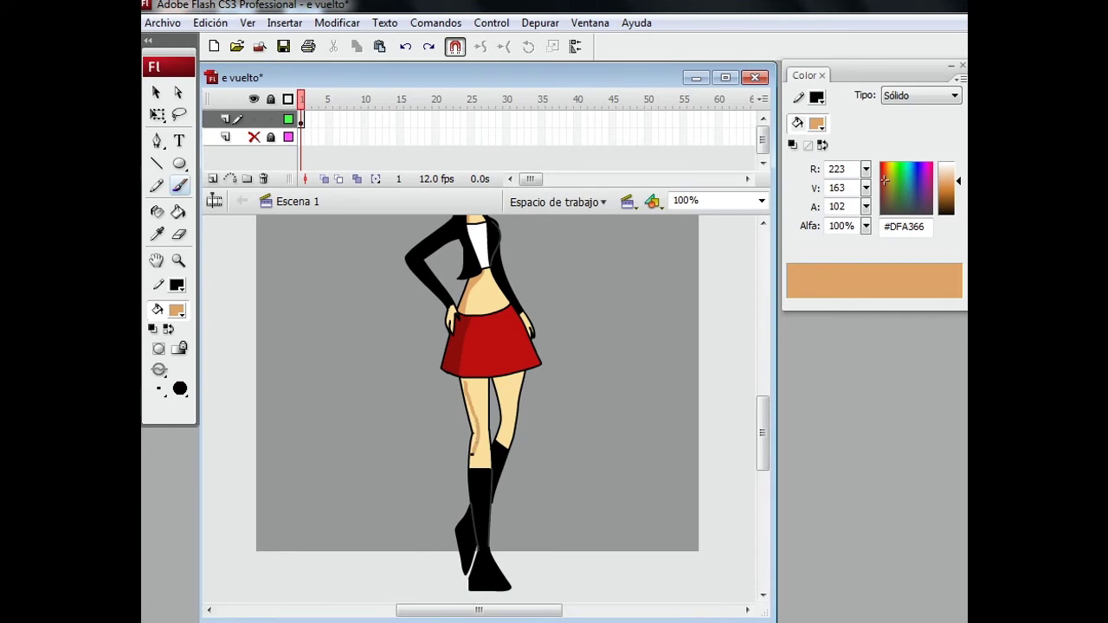
key(ctrl+z)
scroll(770, 435, up, 3)
scroll(769, 435, down, 2)
key(ctrl+equal)
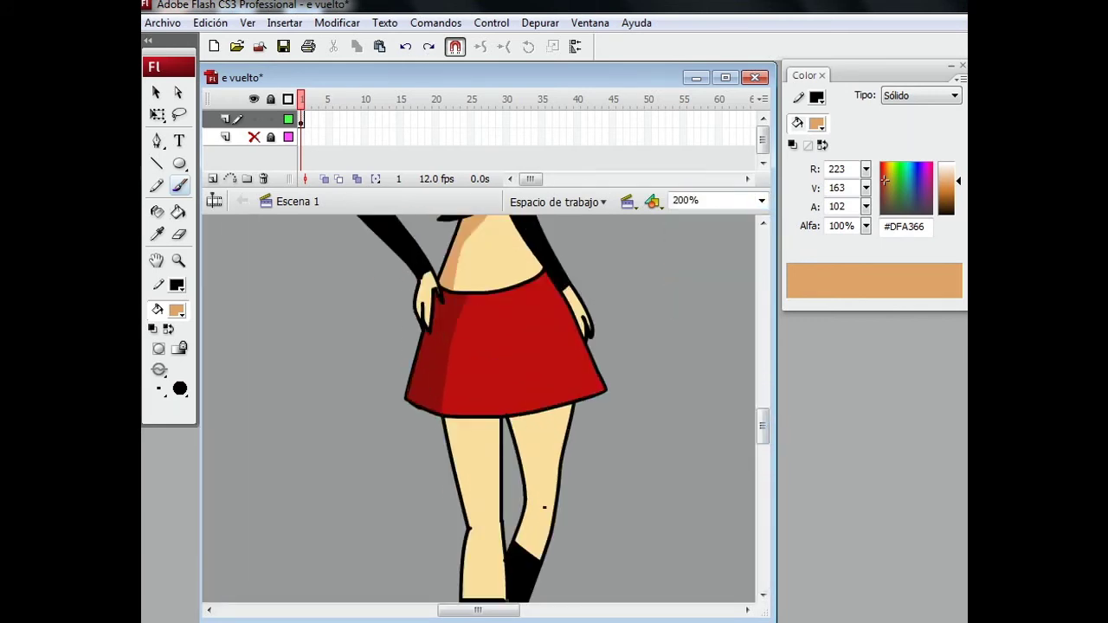
scroll(777, 379, up, 2)
key(k)
click(428, 510)
drag(764, 414, 763, 401)
- Sample the shadow colour #DFA366 again and brush a narrow shadow along the midriff's left edge
key(ctrl+minus)
key(ctrl+minus)
key(ctrl+1)
click(762, 201)
click(692, 264)
click(816, 123)
click(448, 307)
key(b)
scroll(447, 307, down, 3)
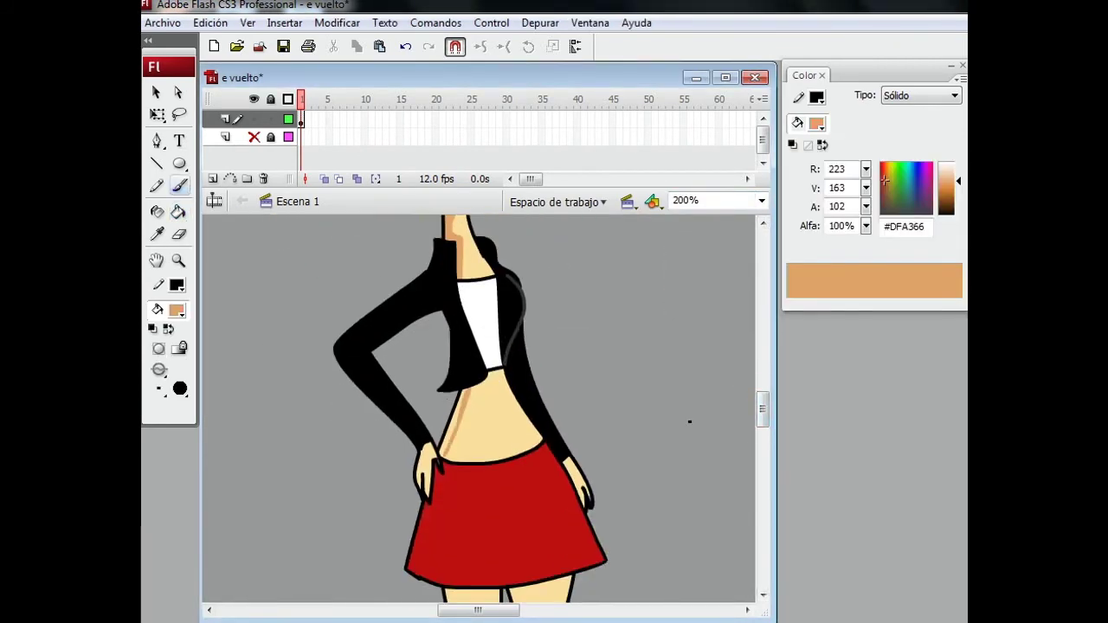
- Brush a shadow boundary down the front leg's outer side and fill it with #DFA366
scroll(689, 422, down, 5)
drag(465, 445, 468, 481)
click(178, 211)
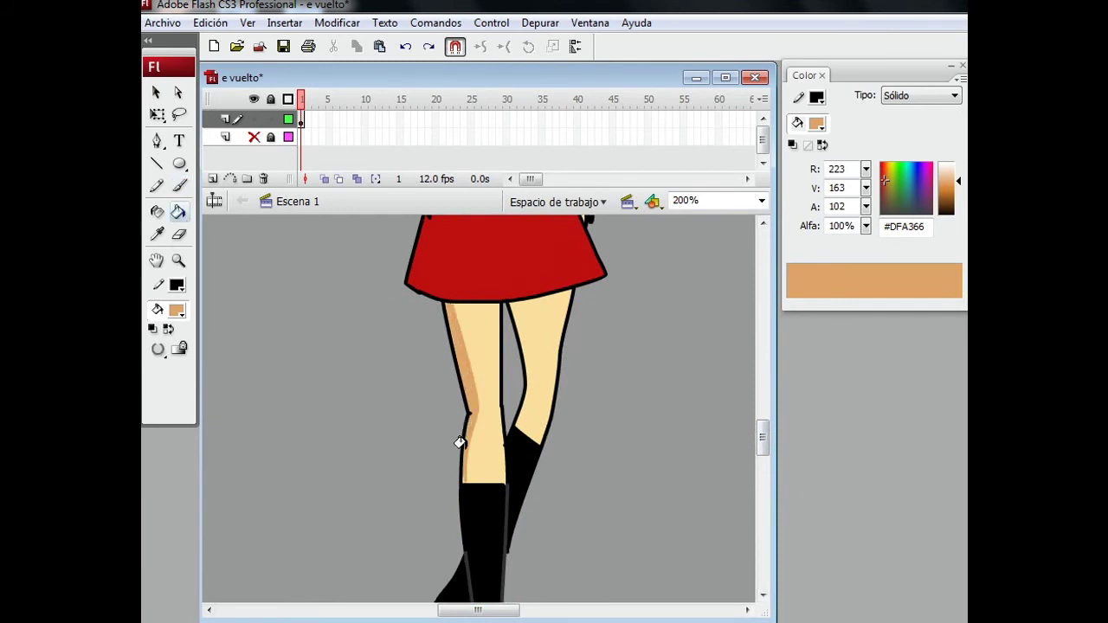
- Set the fill to dark red #860B0B and shade the skirt's left side with it
drag(765, 437, 764, 412)
click(882, 166)
drag(958, 180, 958, 200)
key(b)
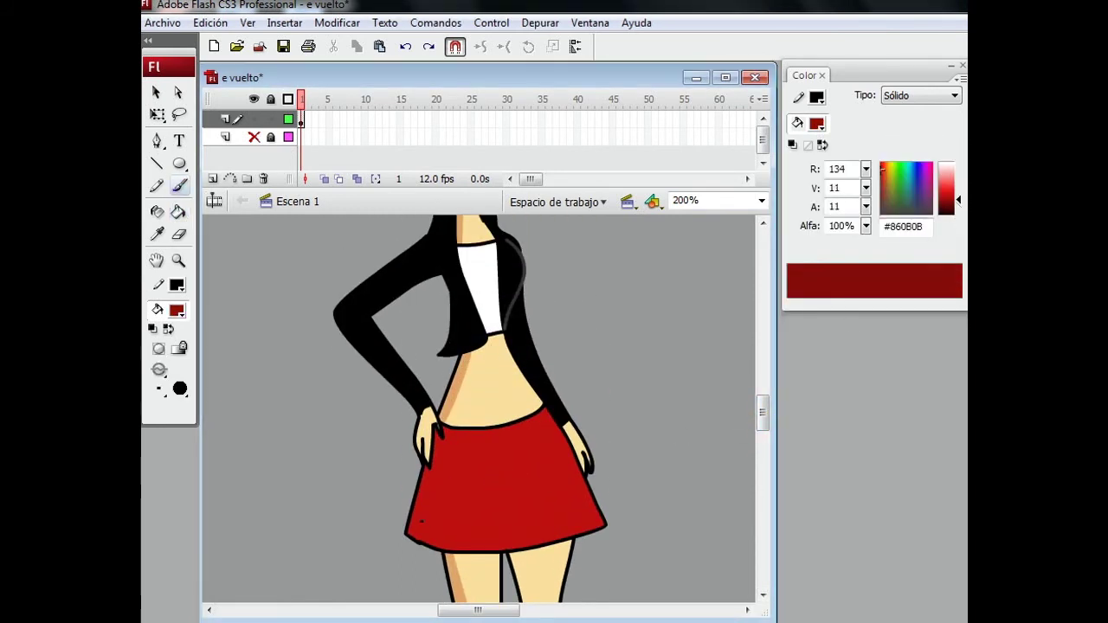
key(k)
- Set the fill to dark grey #1E1E1E and brush shadow boundaries down the front boot's shaft and foot
drag(761, 416, 759, 453)
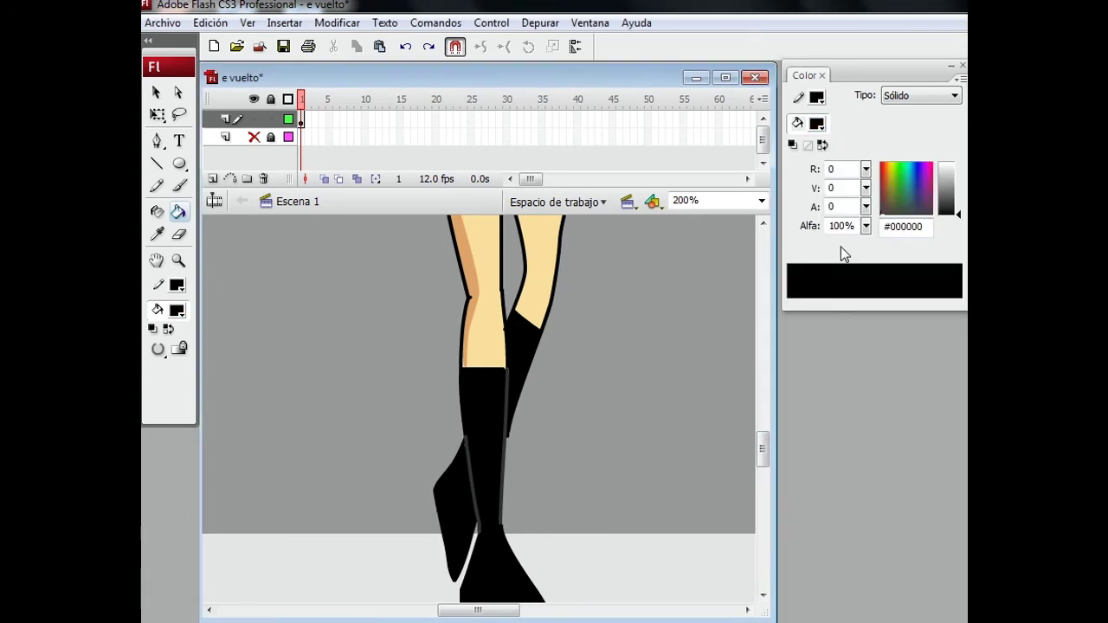
scroll(741, 444, down, 2)
drag(958, 206, 958, 209)
key(b)
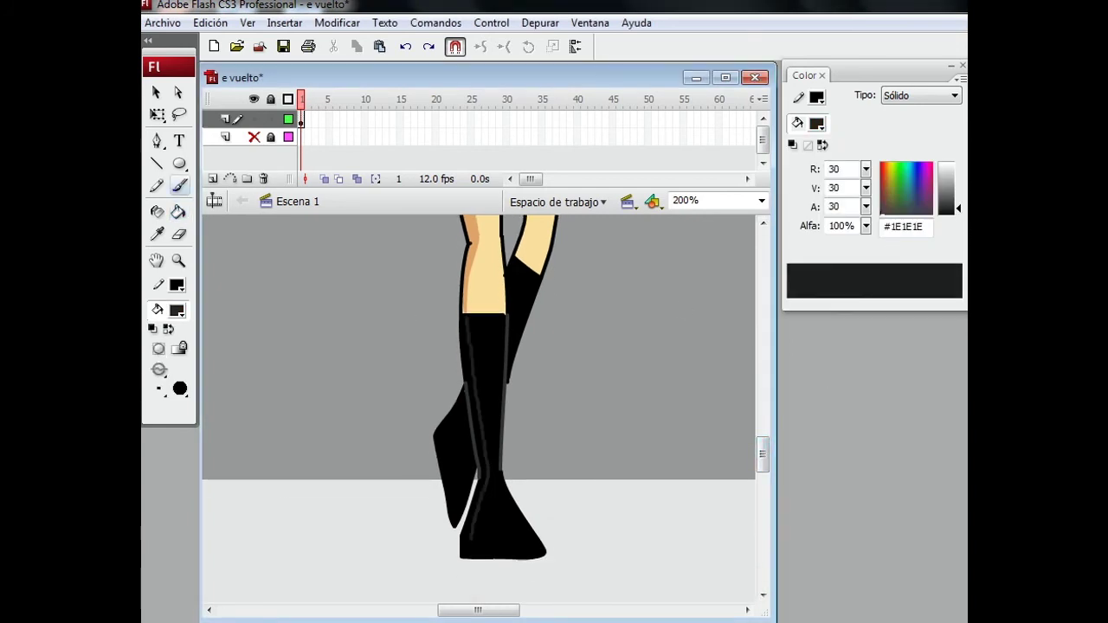
- Fill the front boot's outlined strip with #1E1E1E, undoing misplaced fills, and shade the rear boot's outer side
key(k)
click(468, 496)
key(ctrl+z)
click(464, 418)
key(ctrl+z)
key(b)
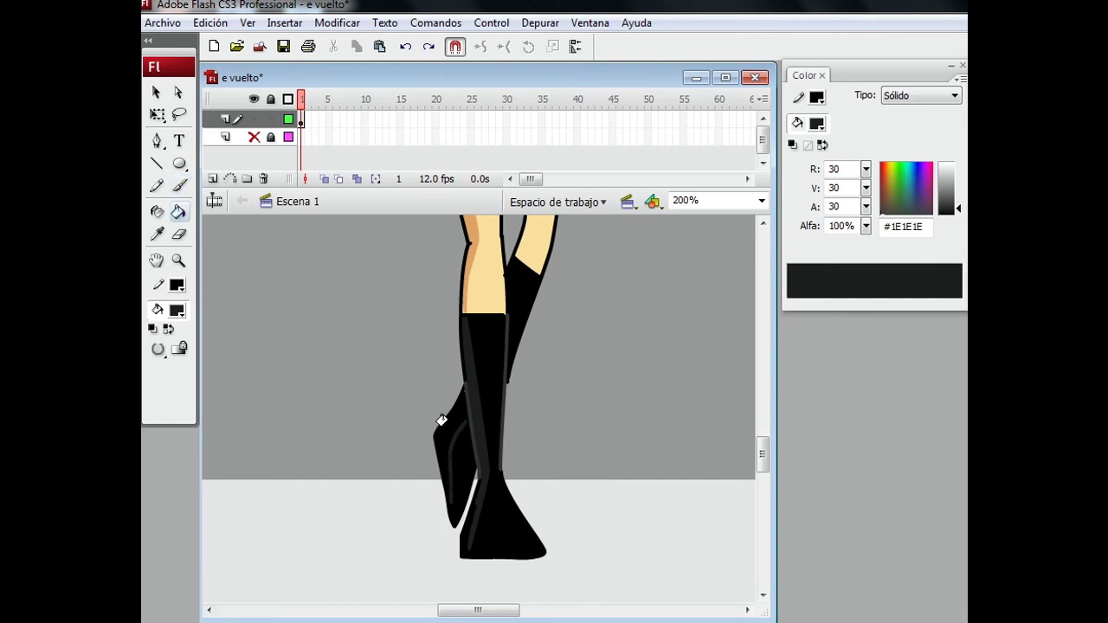
scroll(764, 453, up, 3)
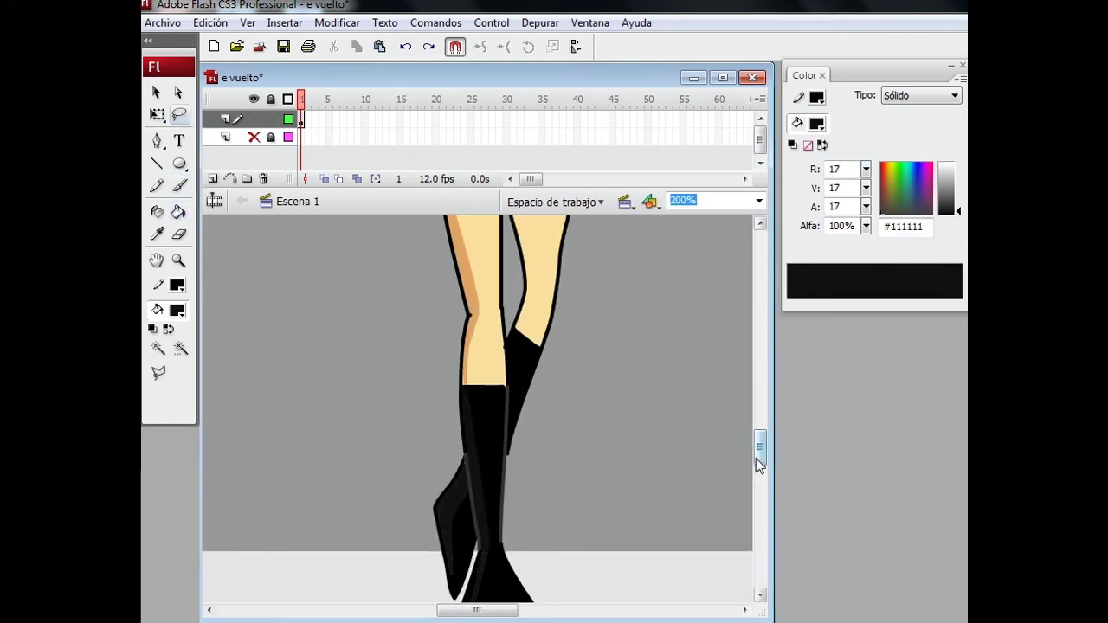
- Set the fill colour to black #000000 and check the whole figure at 100%
text(100)
key(Return)
scroll(759, 420, up, 3)
scroll(759, 420, down, 3)
click(816, 123)
click(792, 168)
key(k)
scroll(709, 438, up, 5)
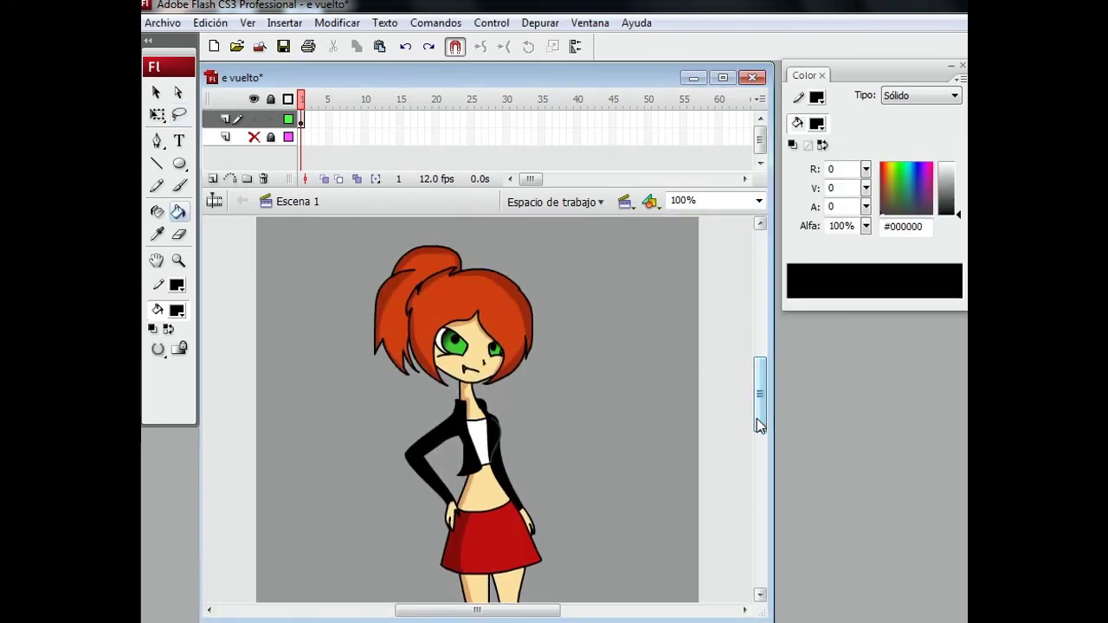
- Remove the reference picture from the lower layer's first frame and hide the drawing's layer
right_click(301, 134)
click(383, 251)
click(253, 119)
- Set the Rectangle tool's fill to a radial gradient with violet blue #442BAA as its middle colour
key(r)
click(816, 124)
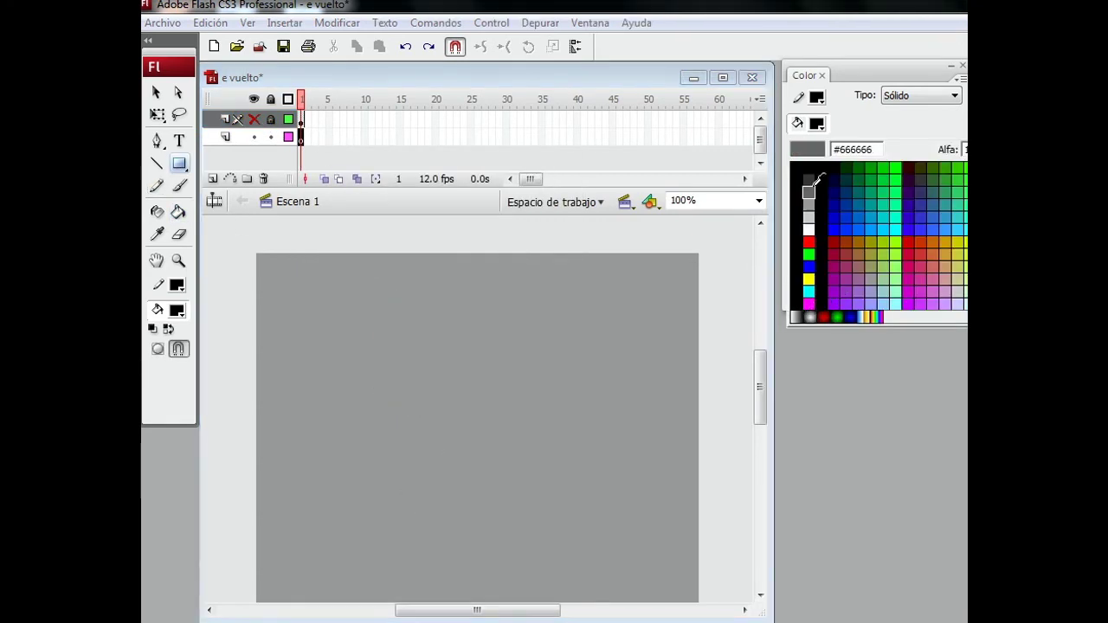
click(814, 313)
drag(948, 205, 948, 206)
click(916, 182)
- Draw a gradient rectangle covering the entire stage on the lower layer and show the girl's layer again
click(300, 137)
click(758, 200)
click(715, 259)
drag(357, 289, 595, 573)
click(254, 119)
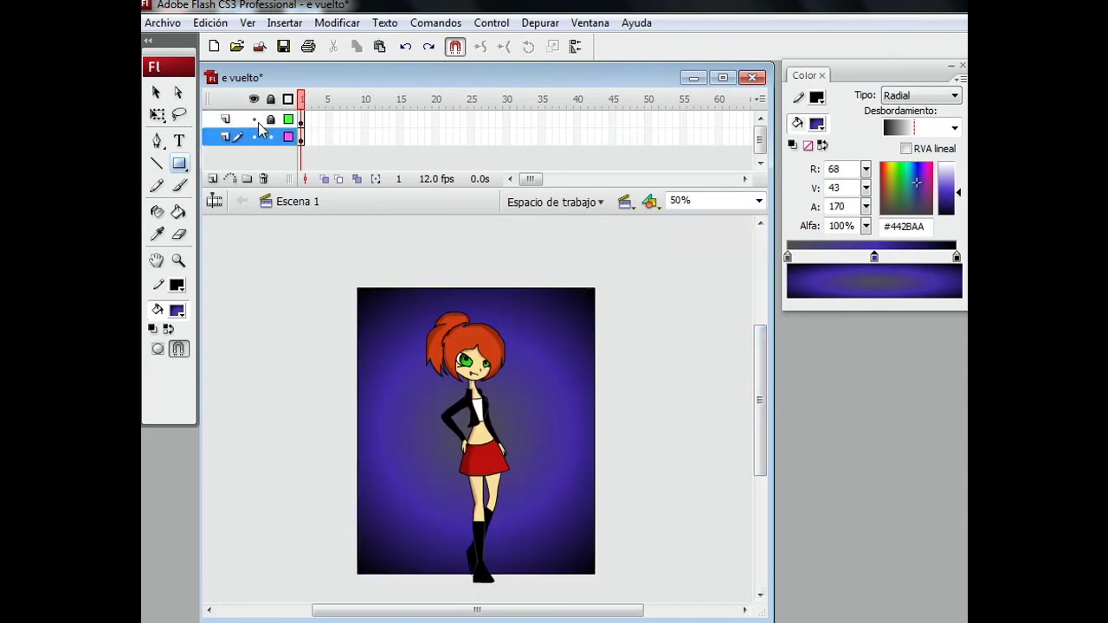
- Hide and lock the gradient background layer and bring the stage's upper-left area into view at 200%
key(ctrl+1)
click(253, 137)
key(t)
click(271, 137)
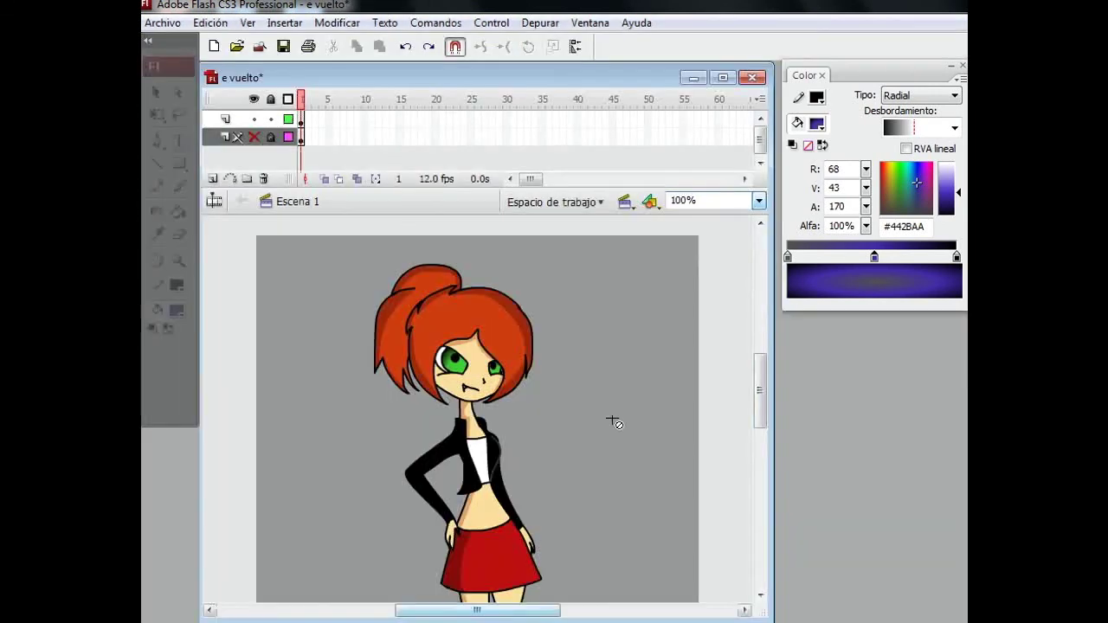
text(200)
key(Return)
drag(519, 616, 442, 614)
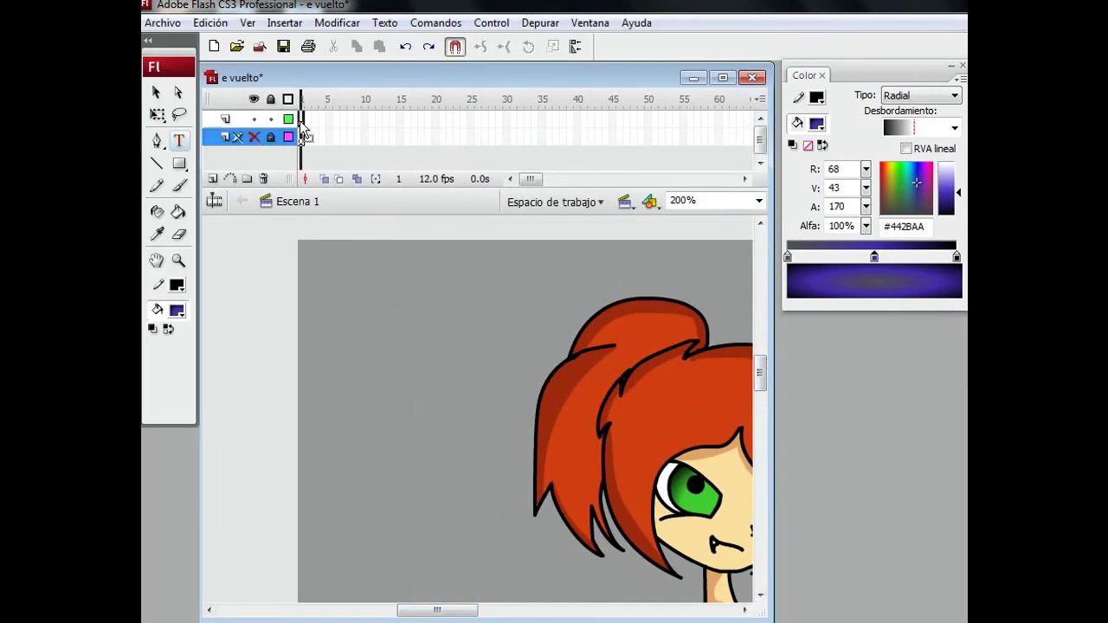
drag(532, 292, 612, 253)
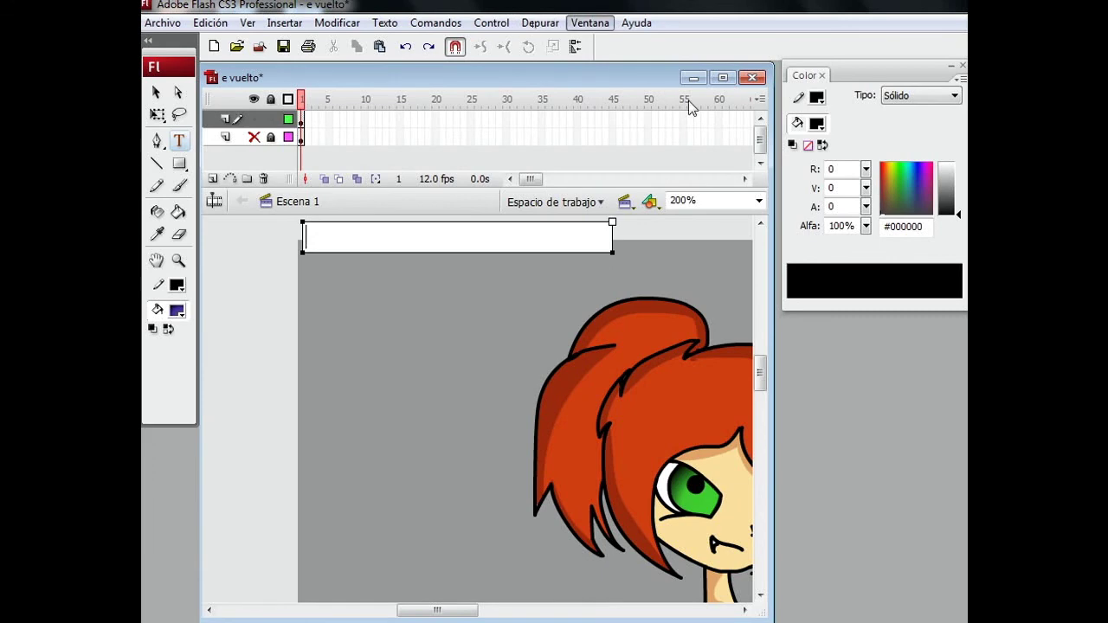
click(385, 22)
mouse_move(410, 61)
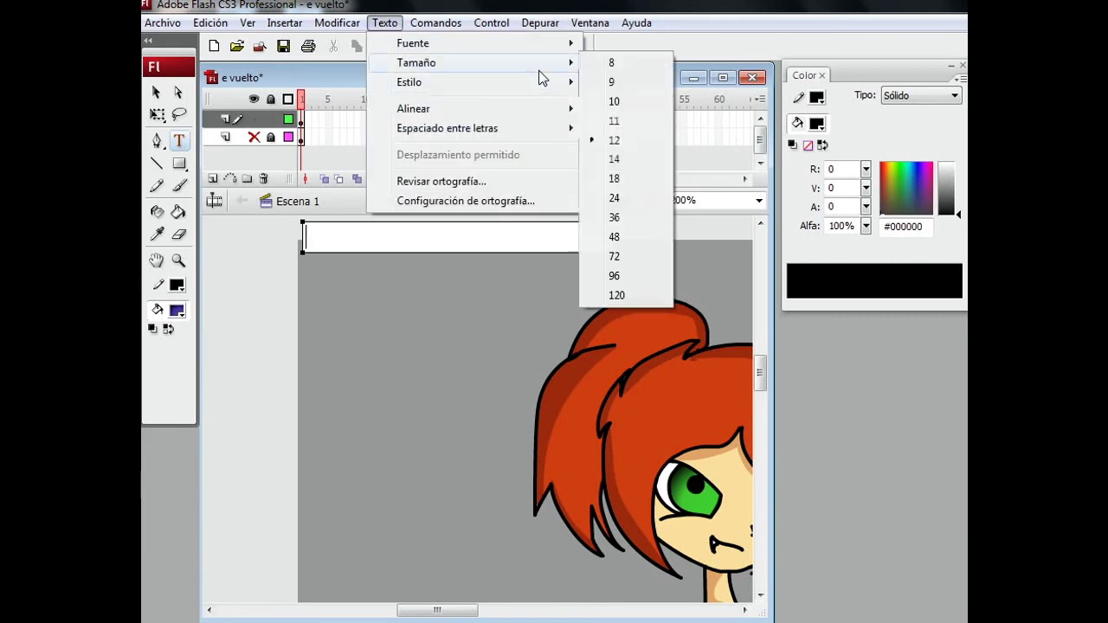
click(616, 154)
key(Escape)
- Place a text box in the stage's upper-left corner, adjust its font size and enter "de :" with the author's name
drag(626, 268, 298, 298)
text(de)
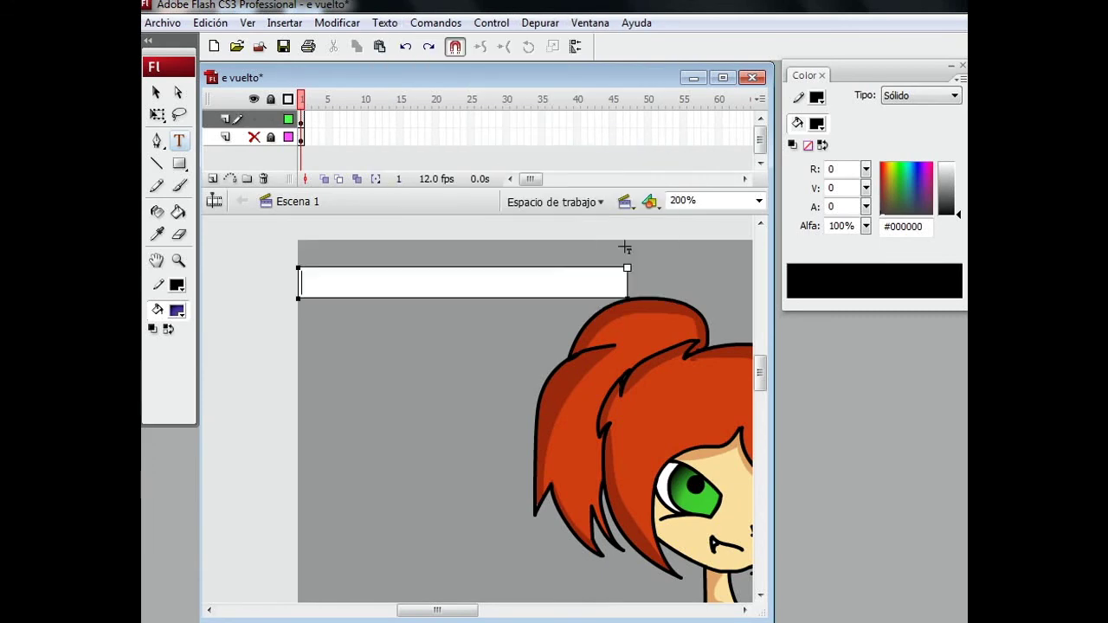
key(BackSpace)
click(385, 22)
click(628, 117)
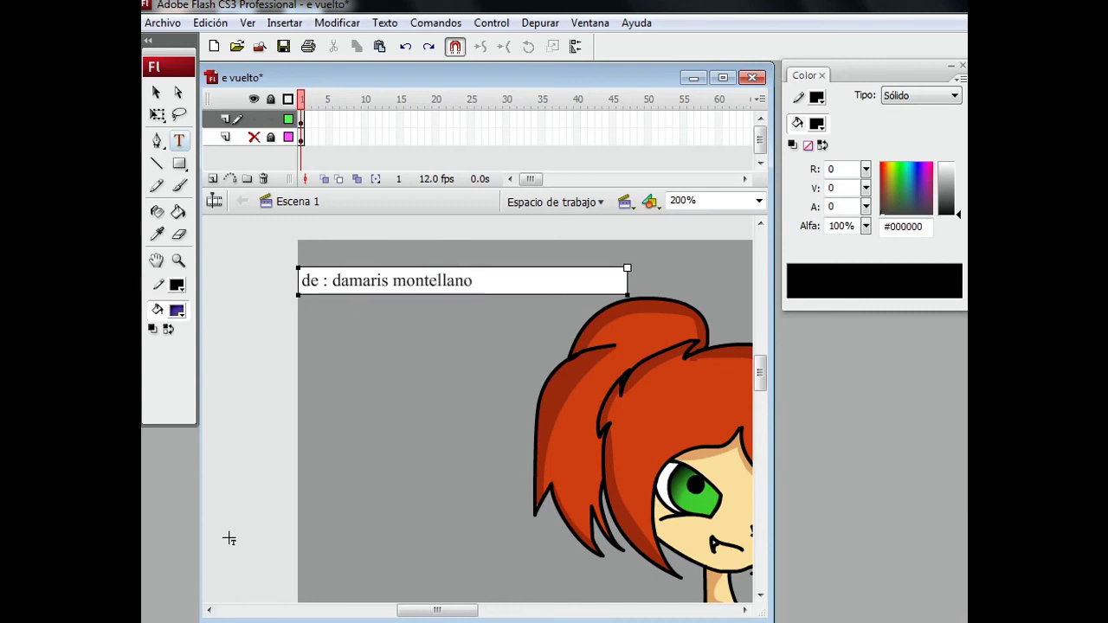
- Add a second line reading "para : Cuak :v" to the text box
key(Return)
text(para : Cu)
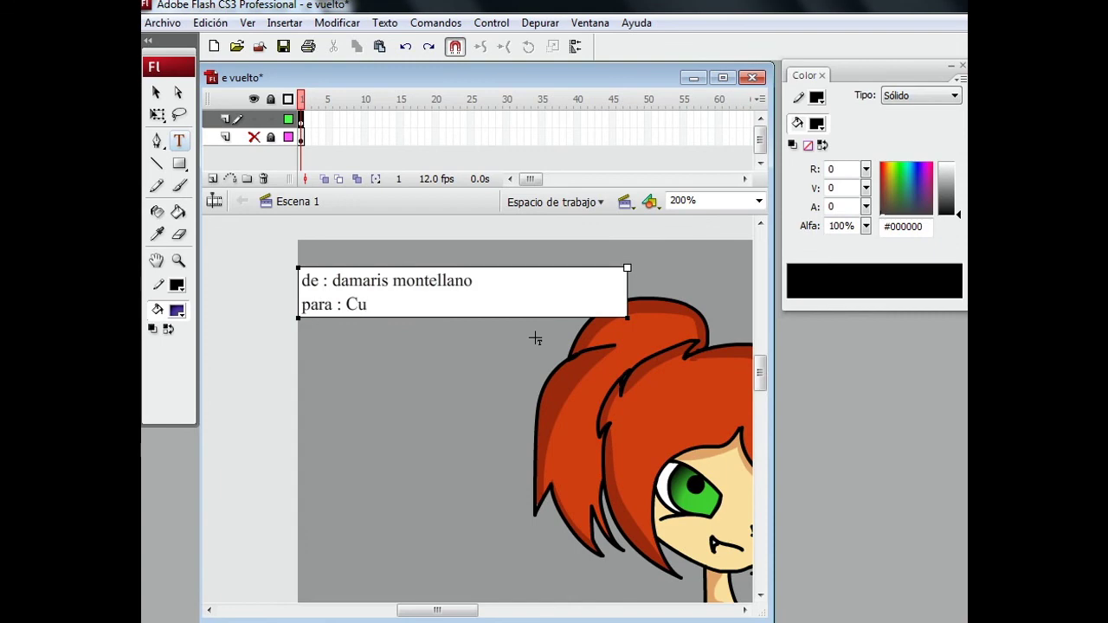
key(Escape)
- Show the gradient background layer again at 100% view and increase the font size of the two-line dedication text
key(ctrl+1)
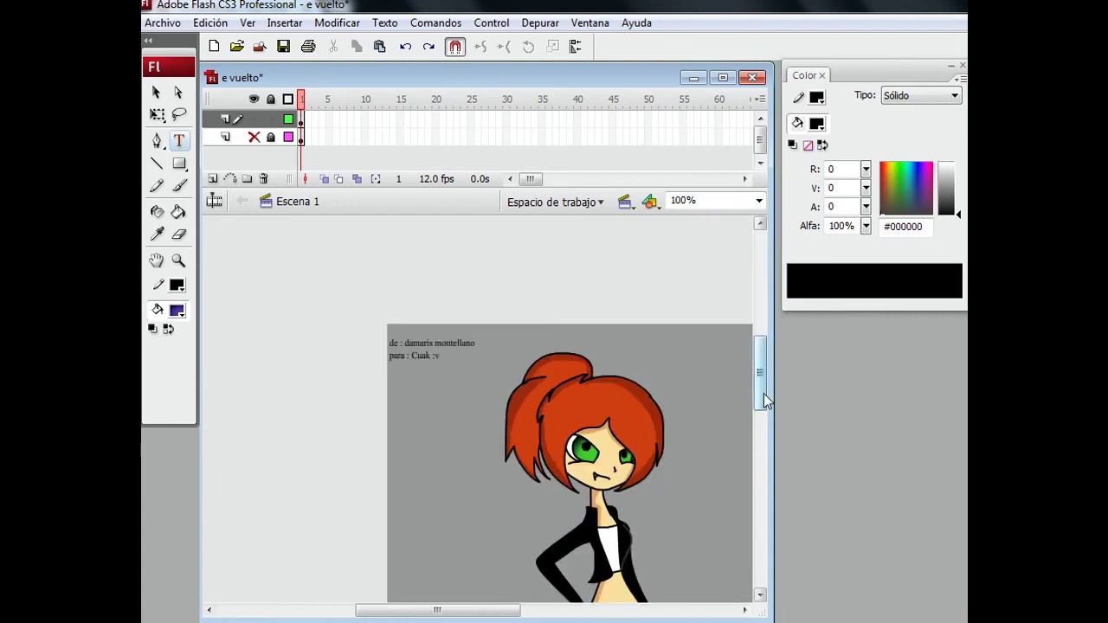
scroll(433, 413, down, 3)
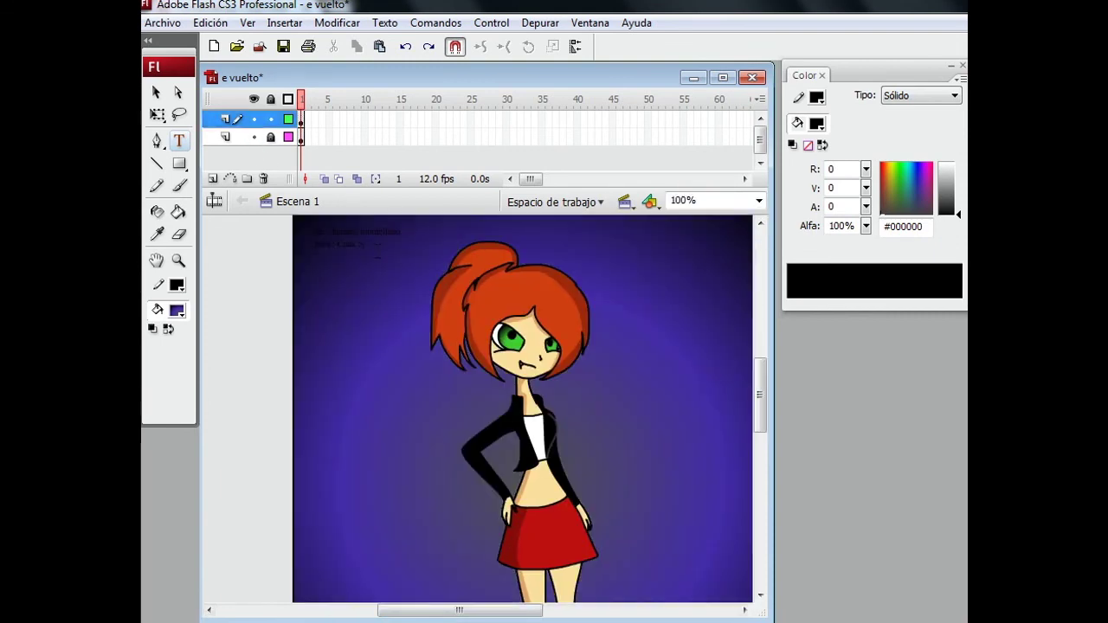
double_click(355, 238)
click(385, 22)
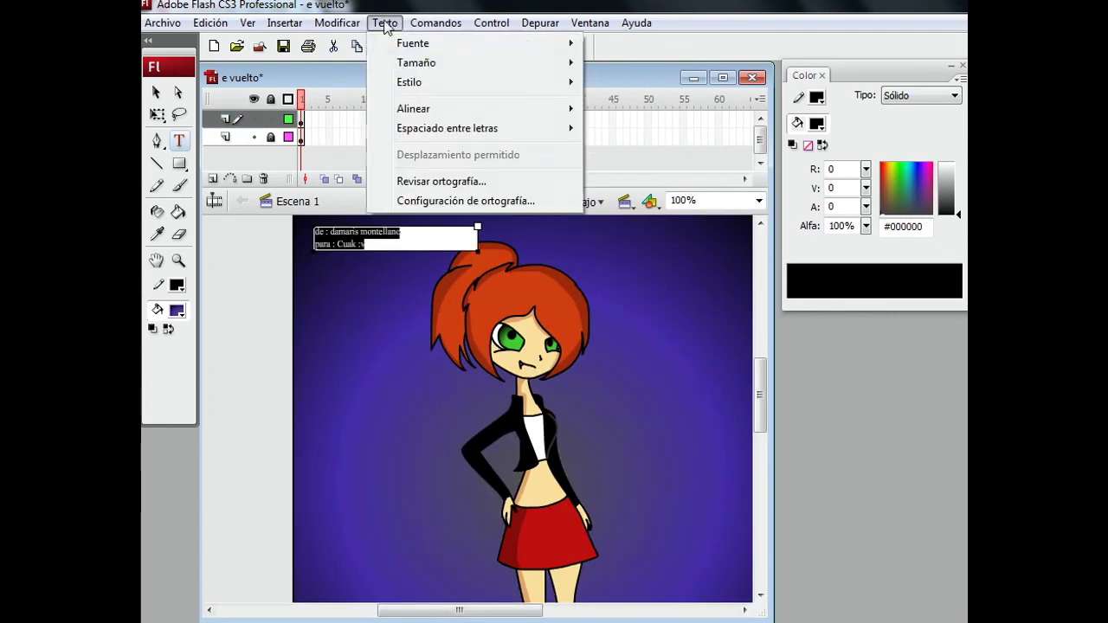
mouse_move(415, 63)
click(617, 98)
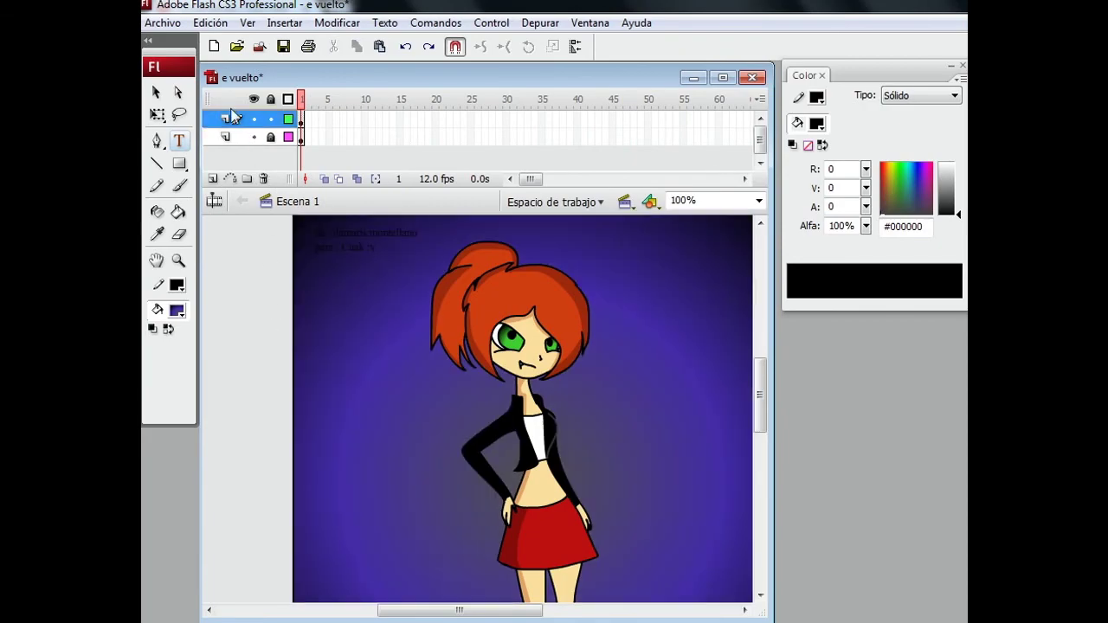